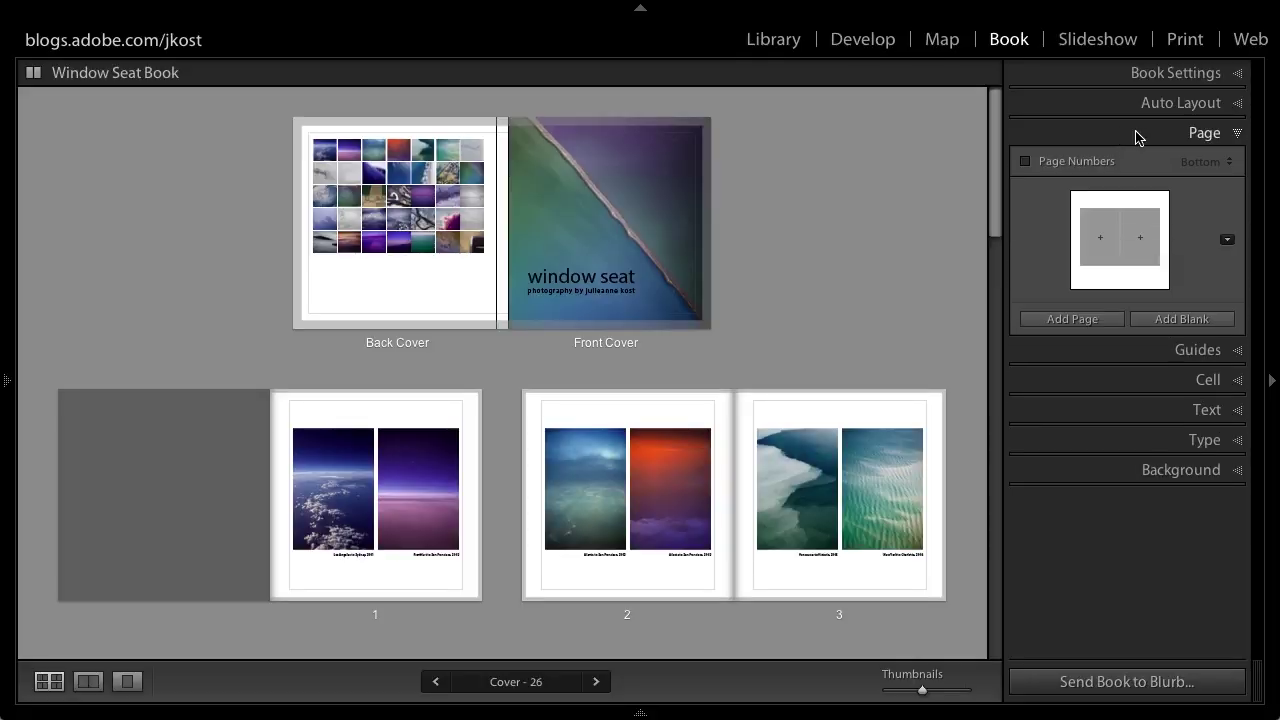
Turn on page numbers, place them at the side of the pages, and select page 2
{"action": "left_click", "coordinate": [1052, 168]}
{"action": "left_click", "coordinate": [1205, 163]}
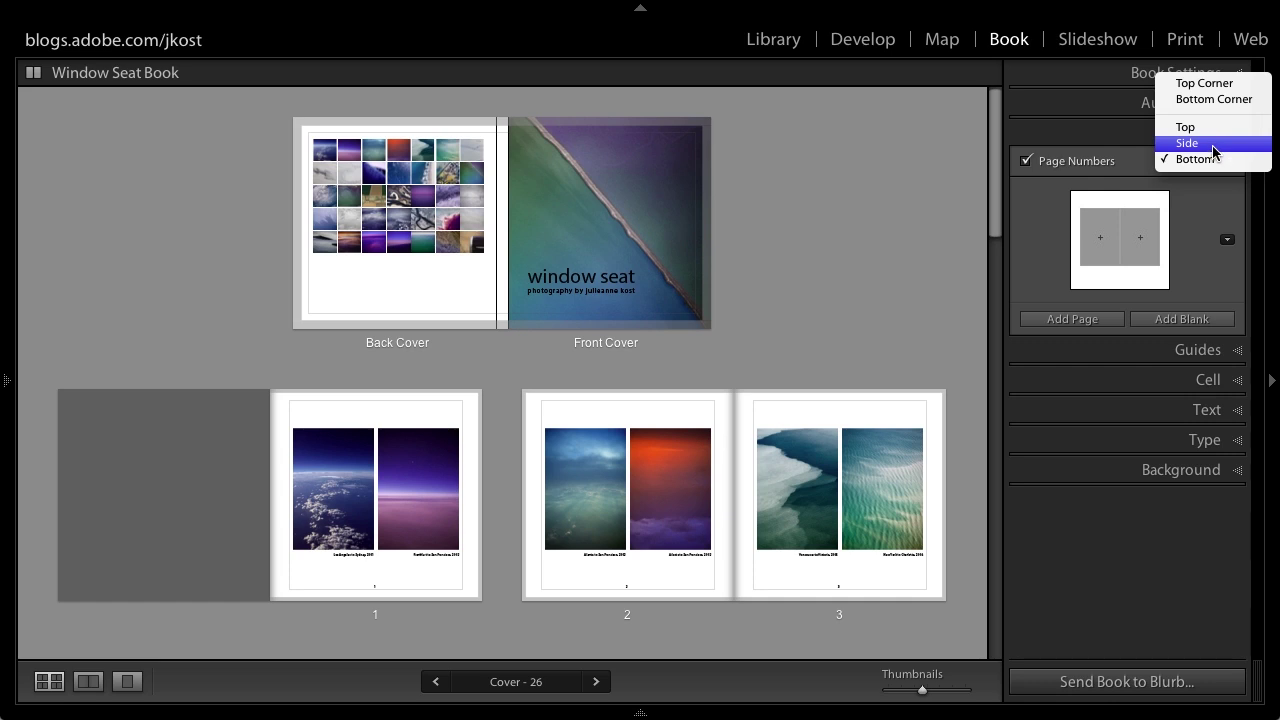
{"action": "left_click", "coordinate": [1211, 146]}
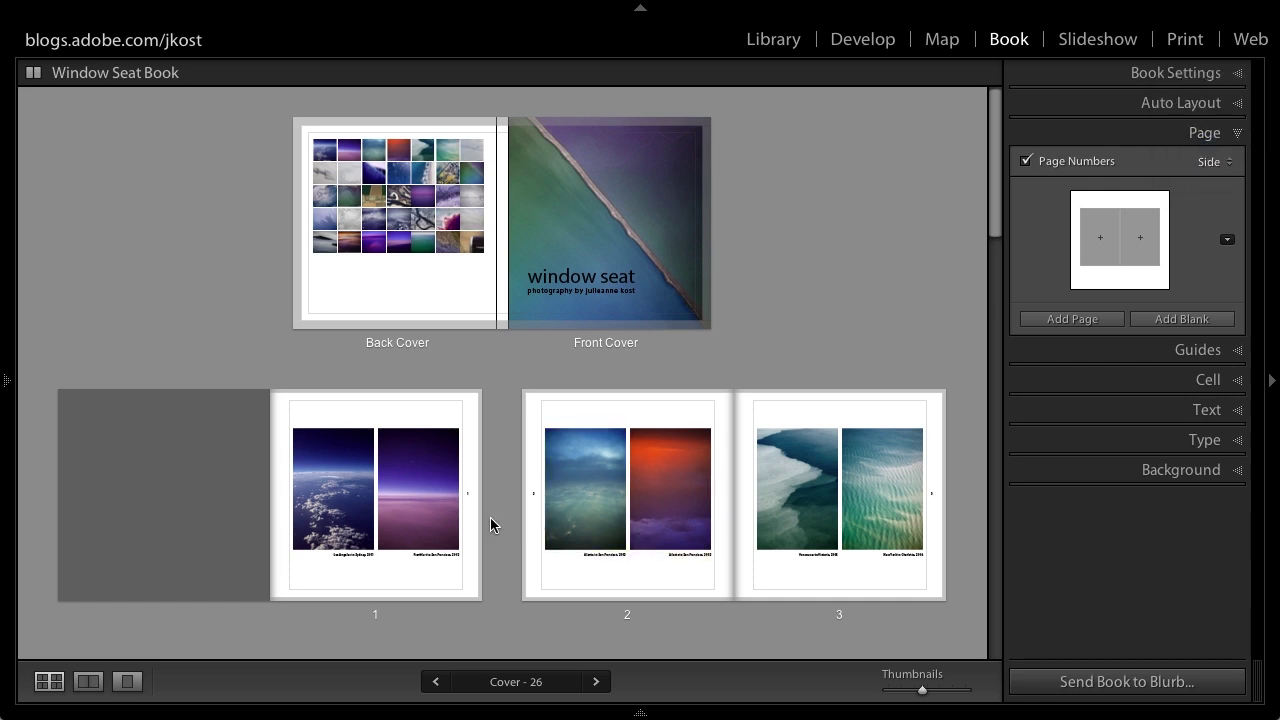
{"action": "left_click", "coordinate": [680, 615]}
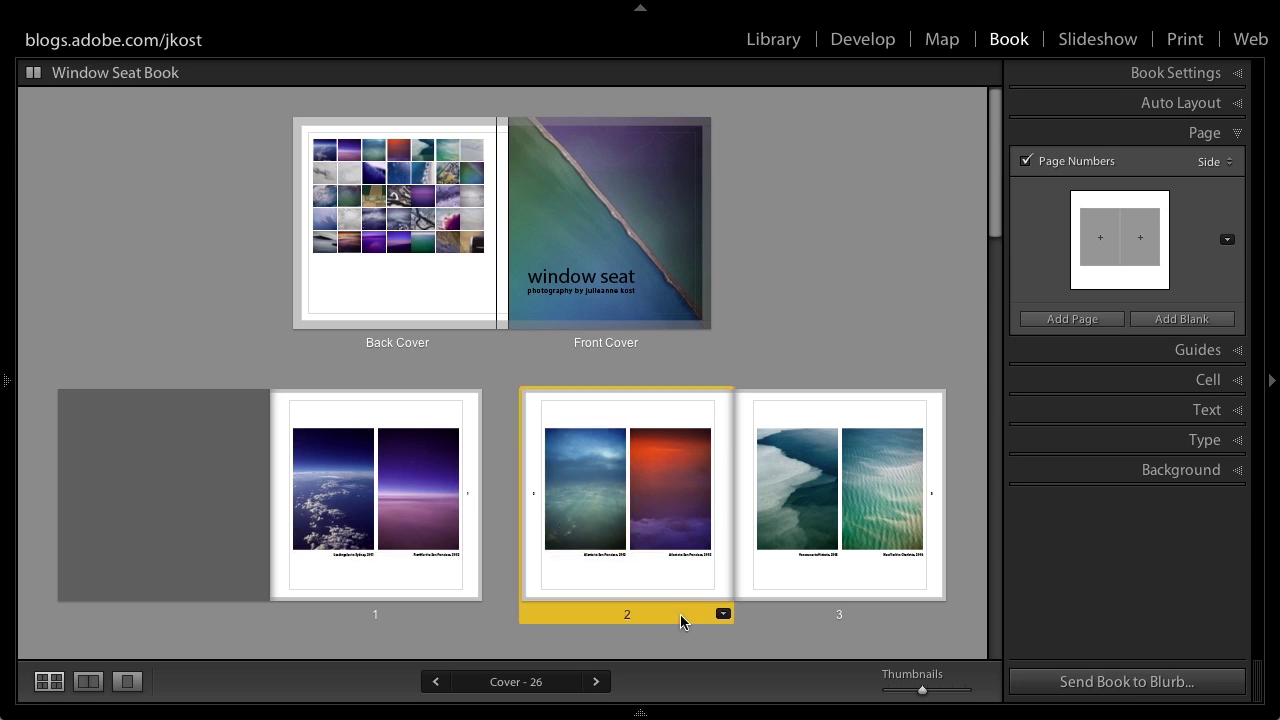
Open the 2–3 spread, start page numbering at page 3, and advance to pages 4–5
{"action": "double_click", "coordinate": [680, 620]}
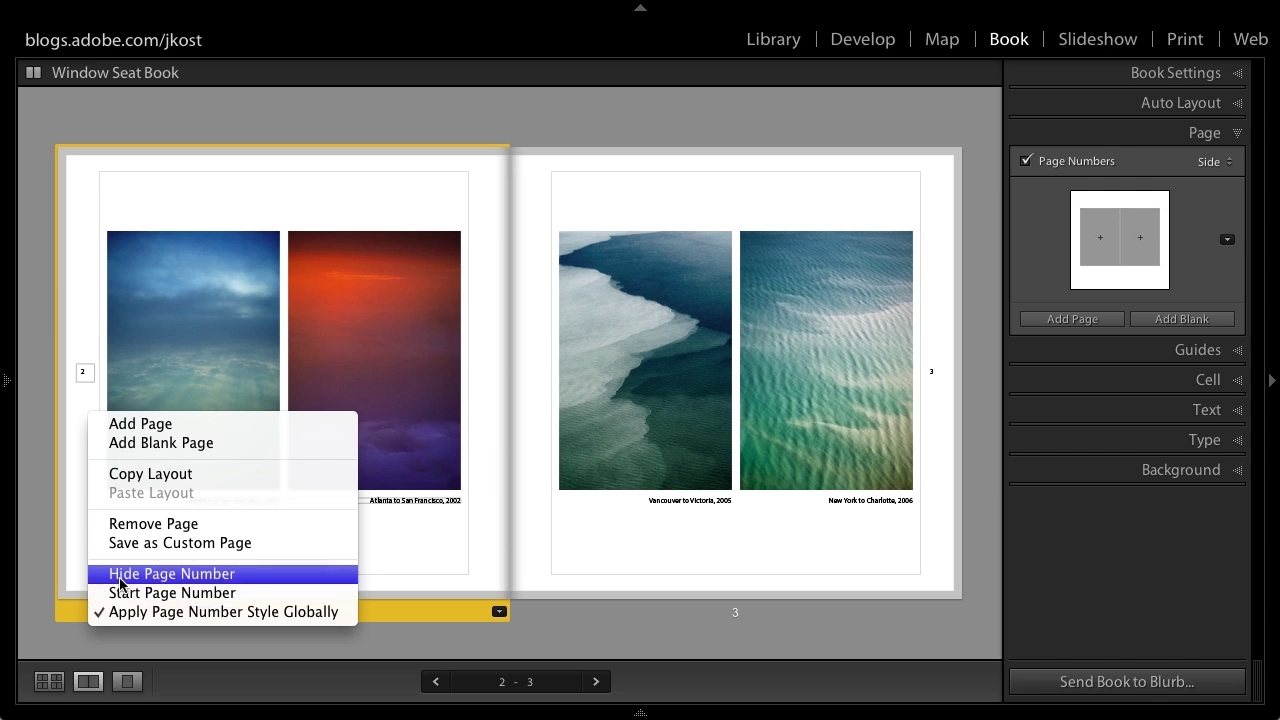
{"action": "left_click", "coordinate": [77, 566]}
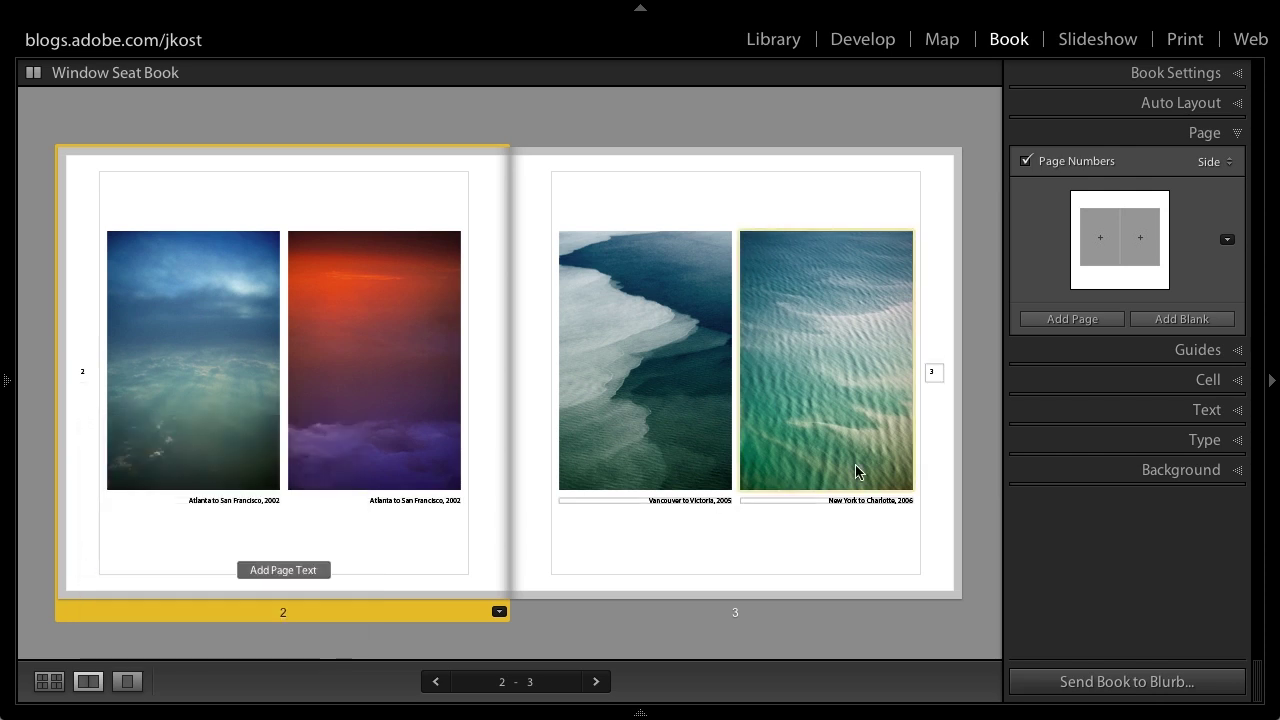
{"action": "right_click", "coordinate": [935, 427]}
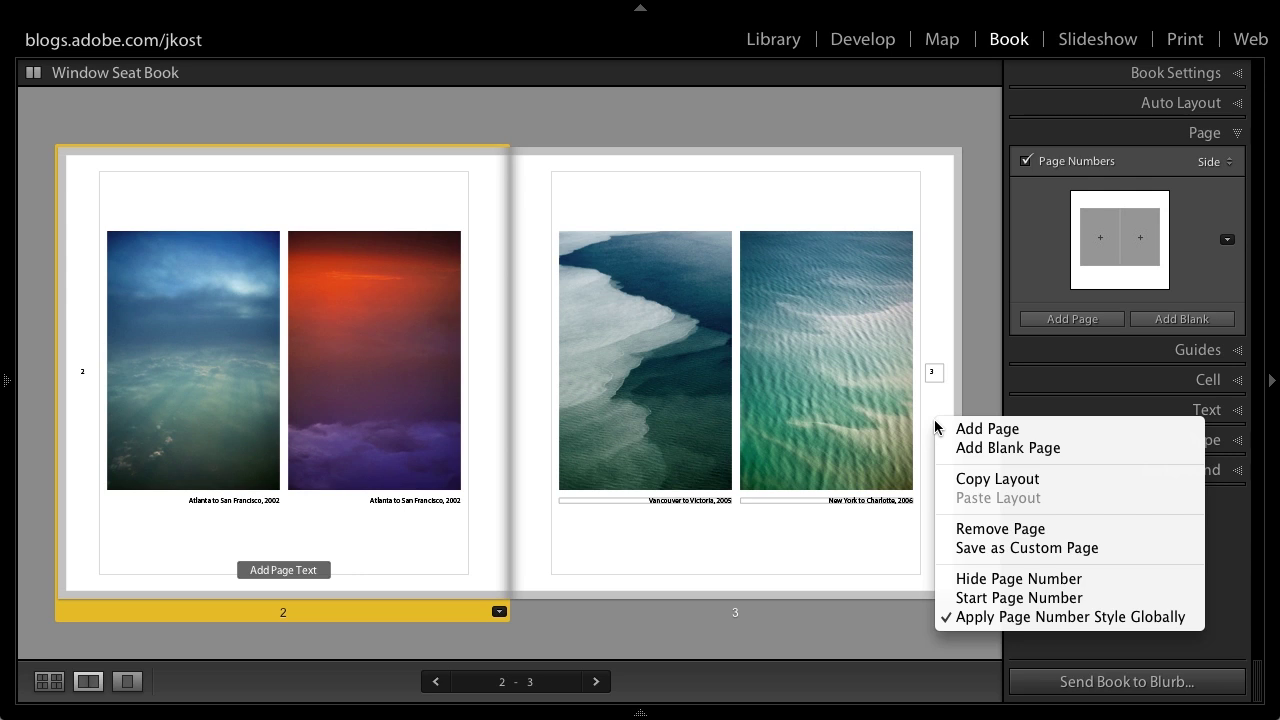
{"action": "left_click", "coordinate": [970, 598]}
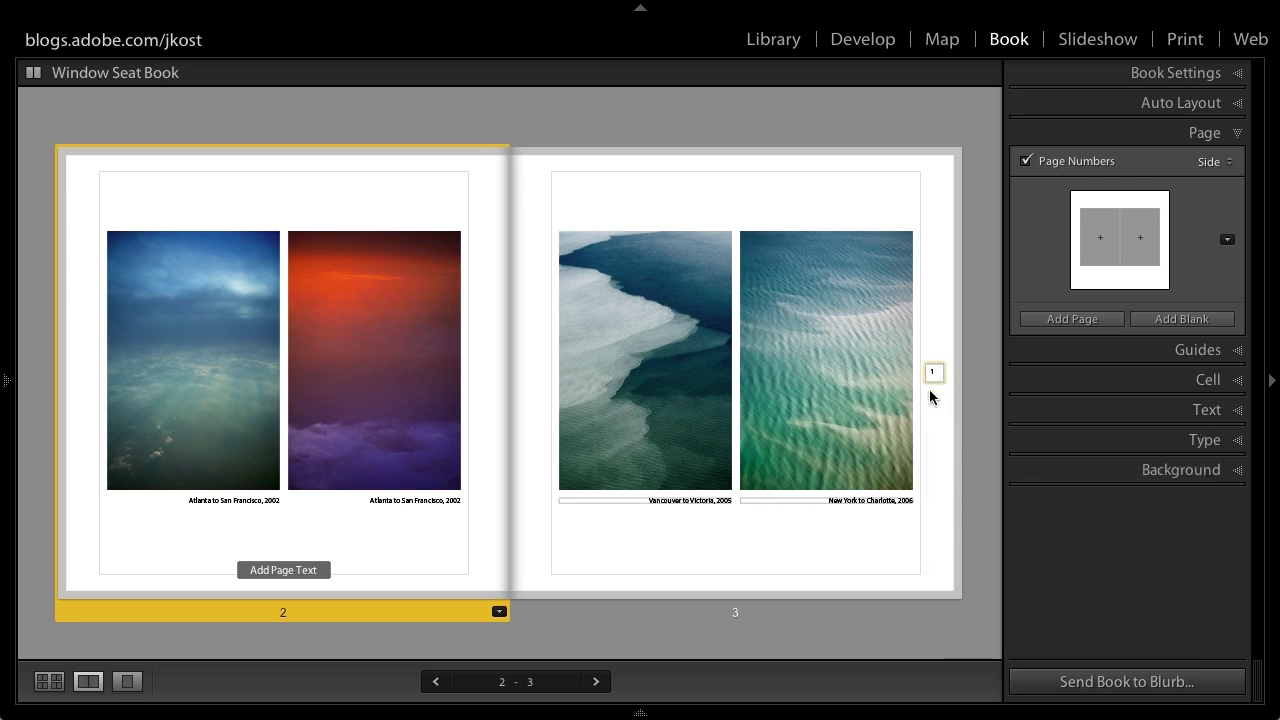
{"action": "left_click", "coordinate": [597, 682]}
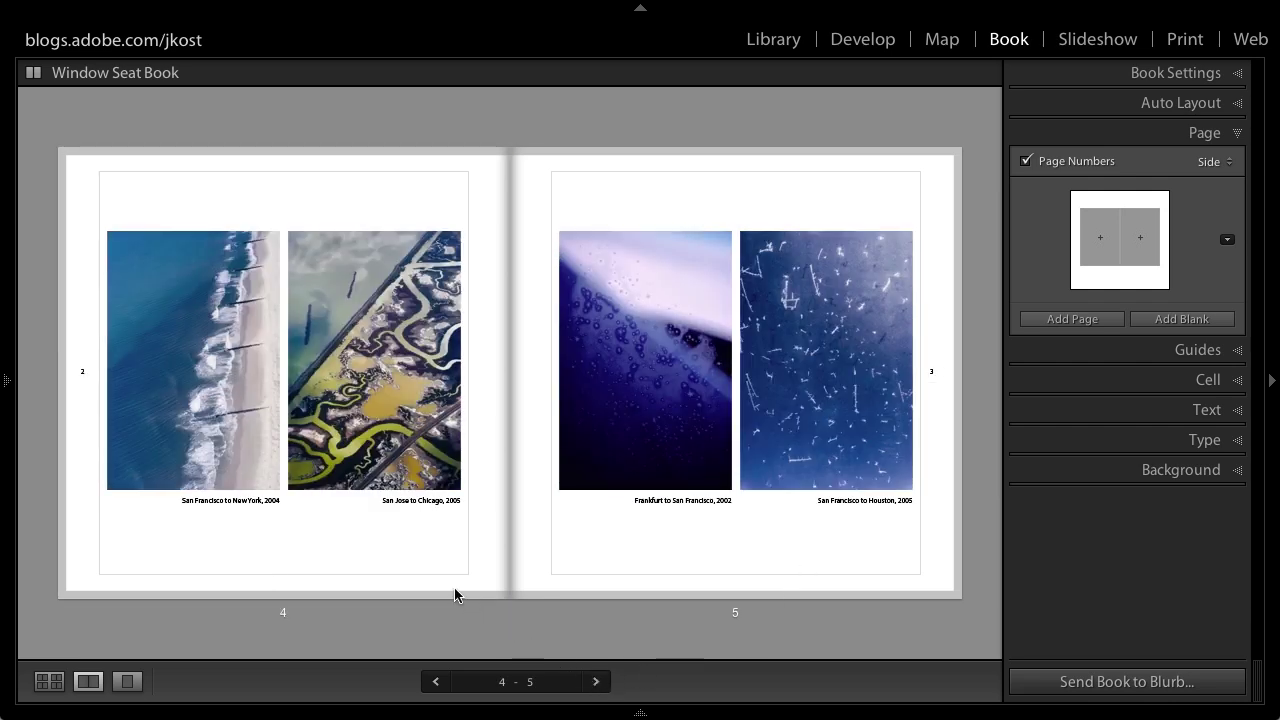
Hide page 4's page number, then open page 9 on its own
{"action": "right_click", "coordinate": [83, 404]}
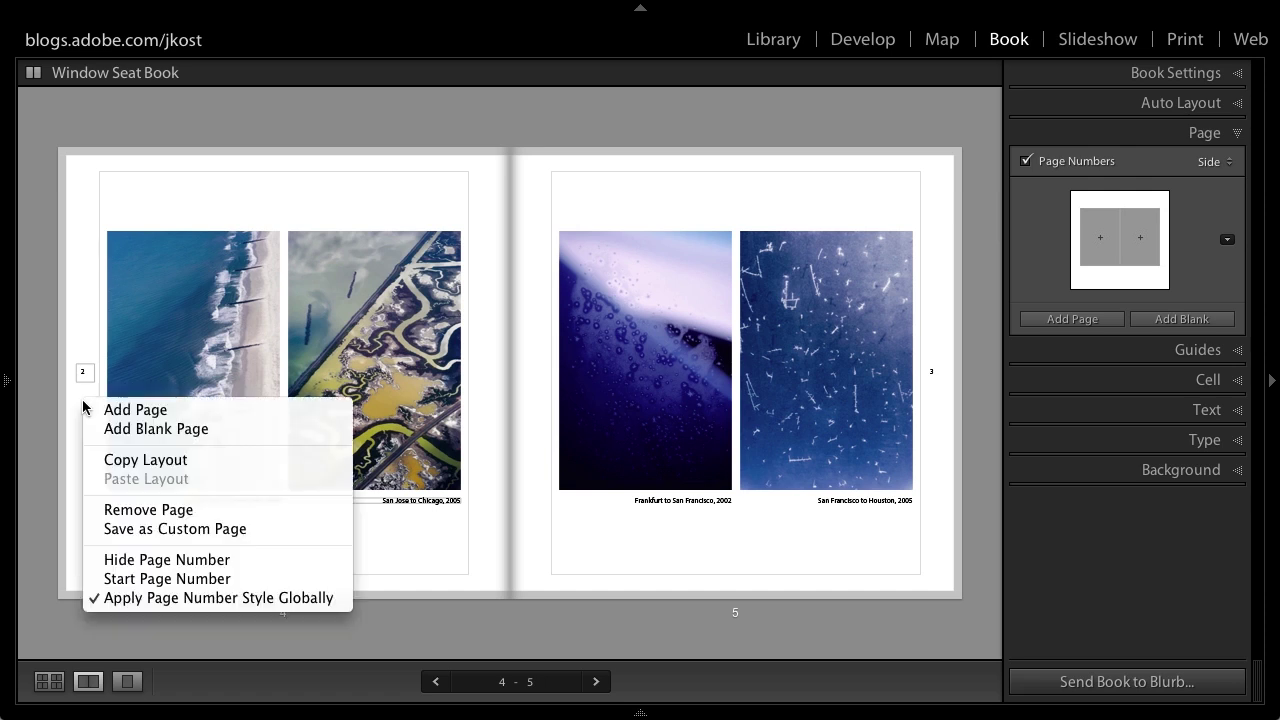
{"action": "left_click", "coordinate": [143, 563]}
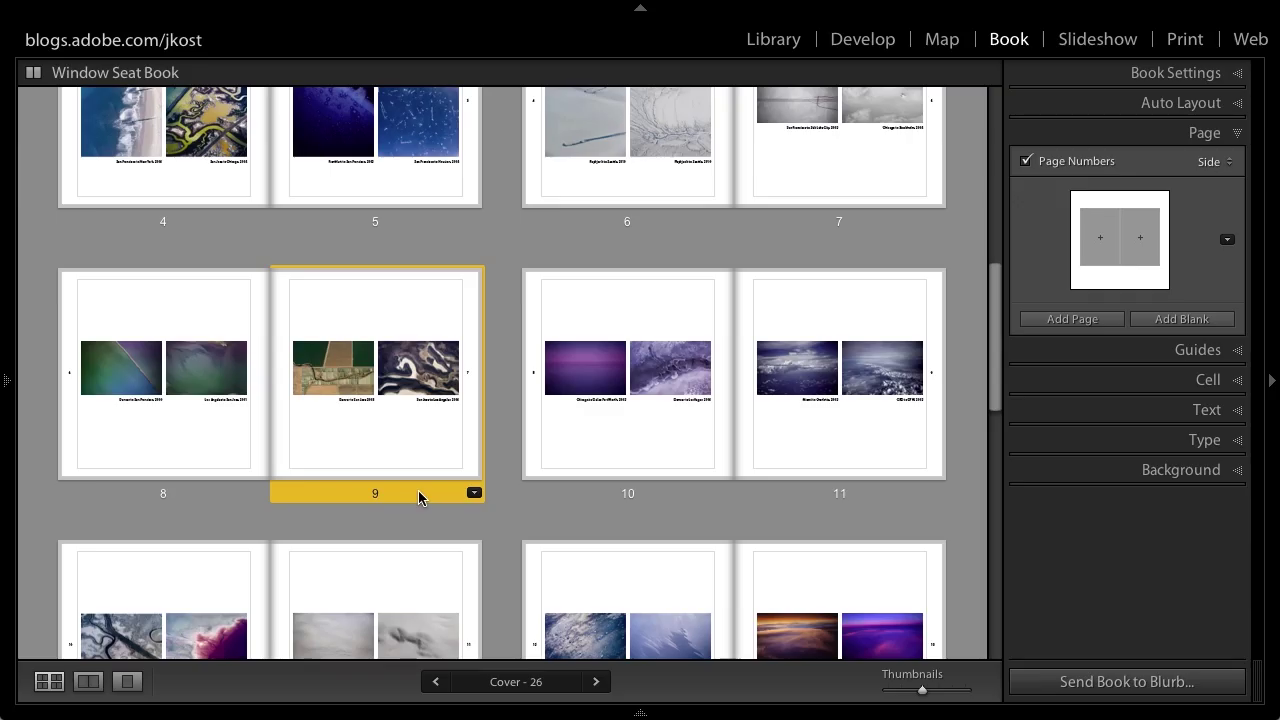
{"action": "double_click", "coordinate": [418, 497]}
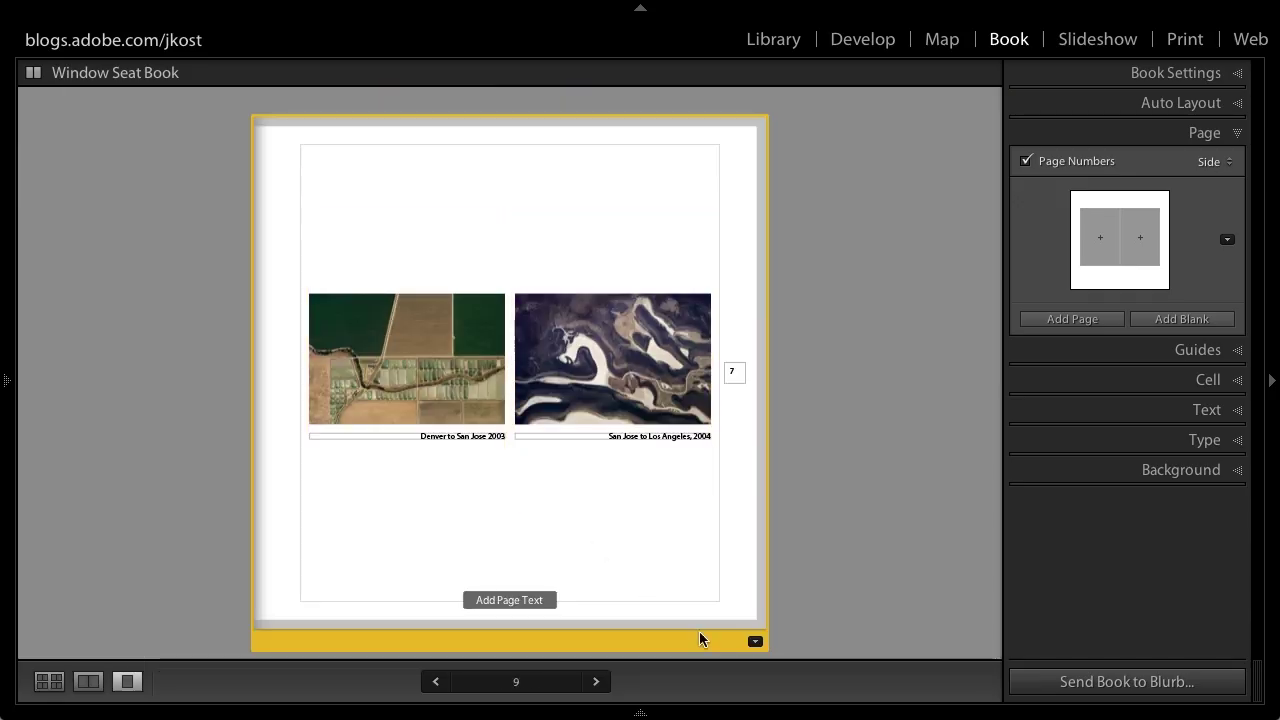
Apply the vertically stacked 2 Photos layout to page 9
{"action": "left_click", "coordinate": [755, 641]}
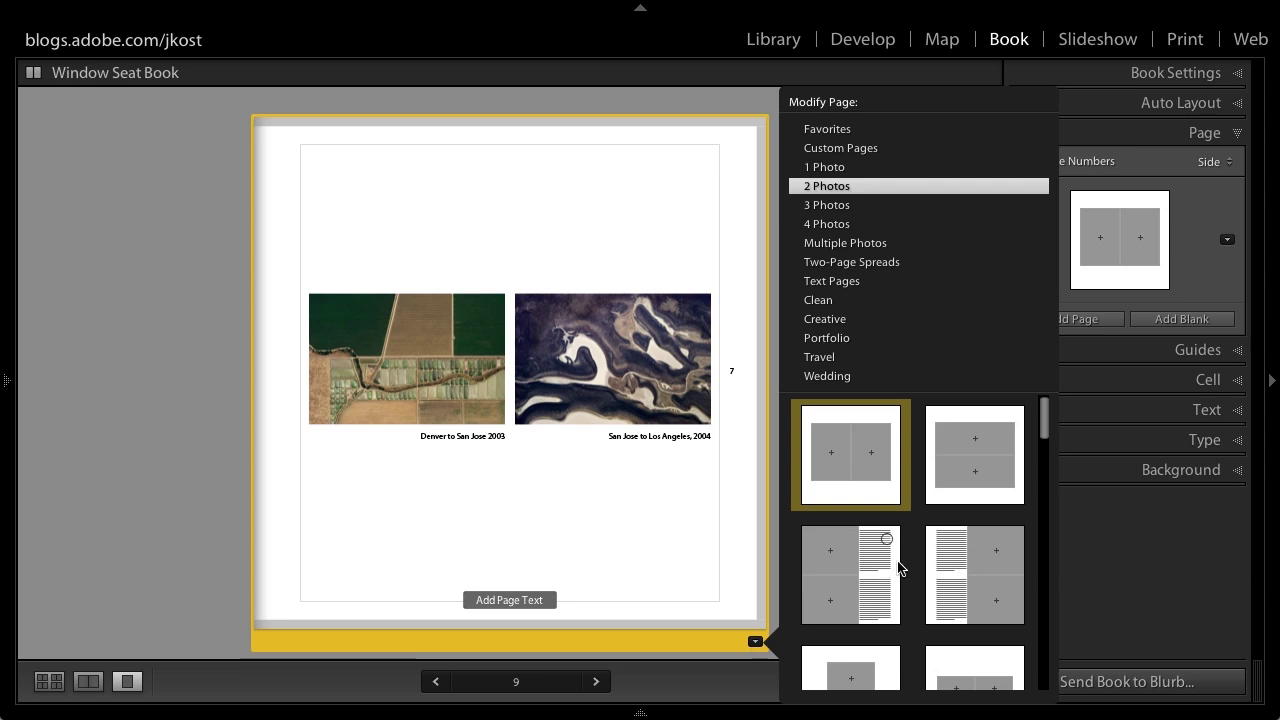
{"action": "scroll", "coordinate": [899, 568], "scroll_direction": "down", "scroll_amount": 5}
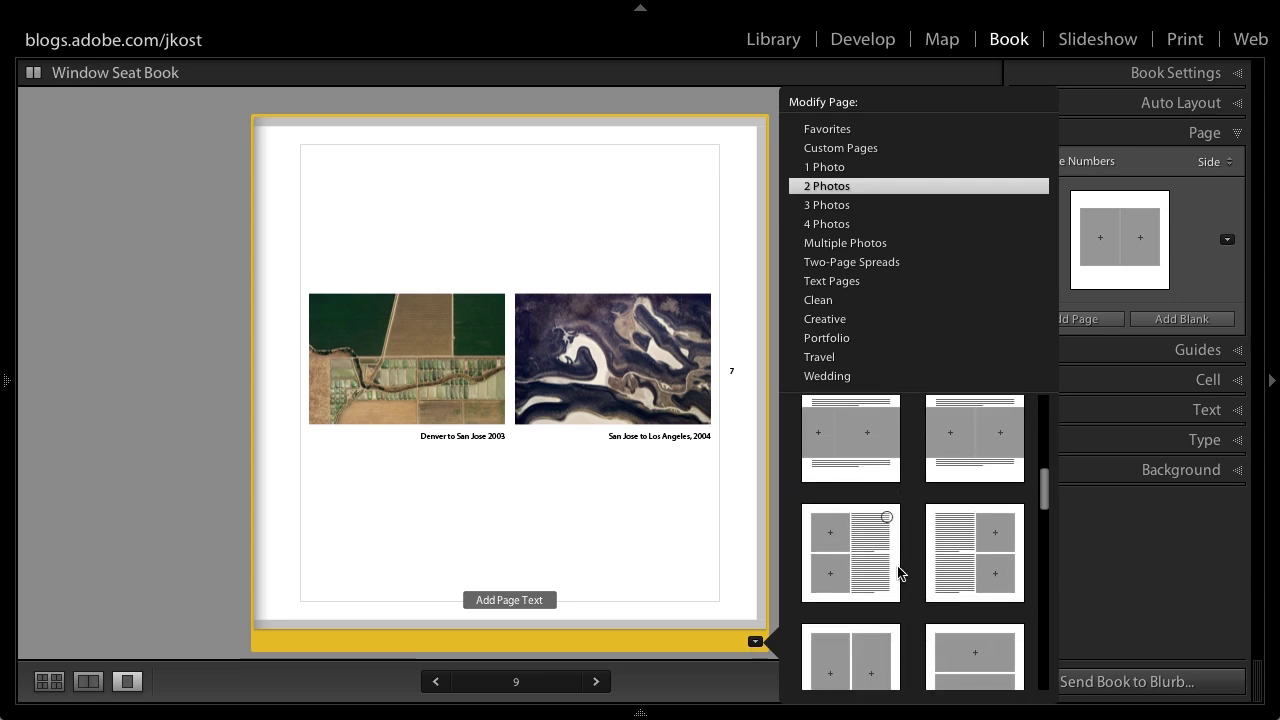
{"action": "scroll", "coordinate": [899, 572], "scroll_direction": "down", "scroll_amount": 3}
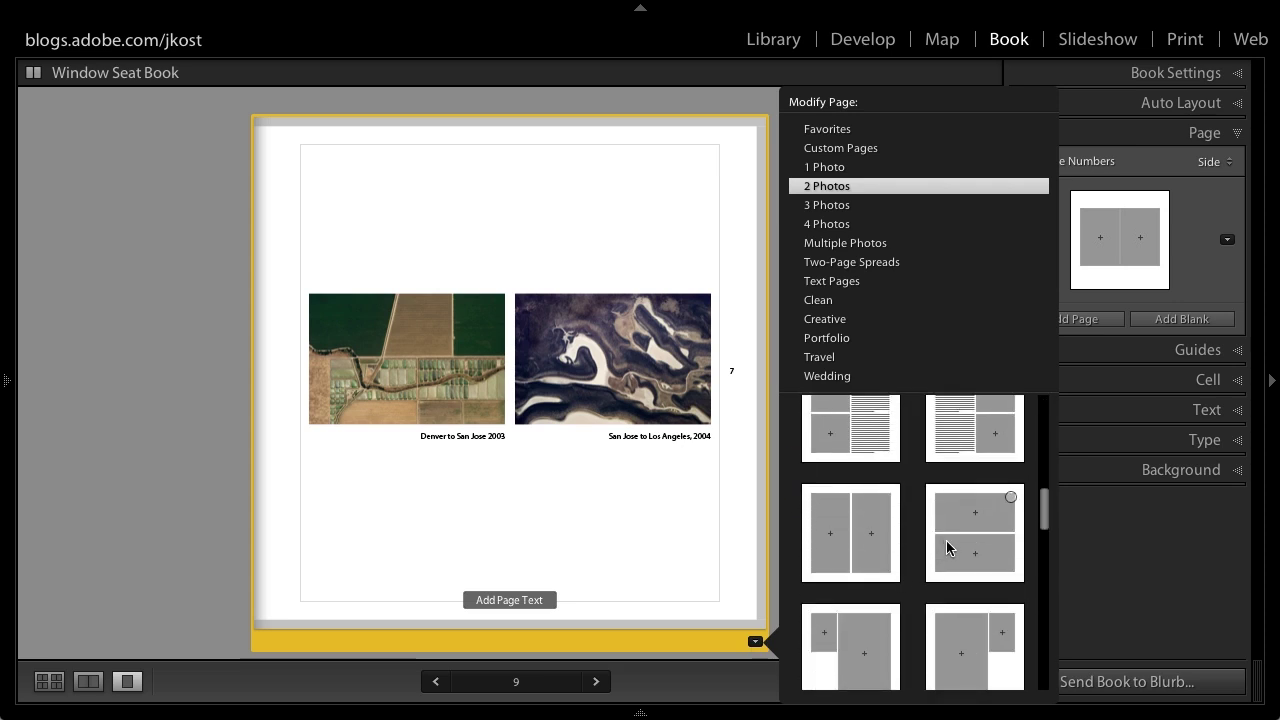
{"action": "left_click", "coordinate": [946, 547]}
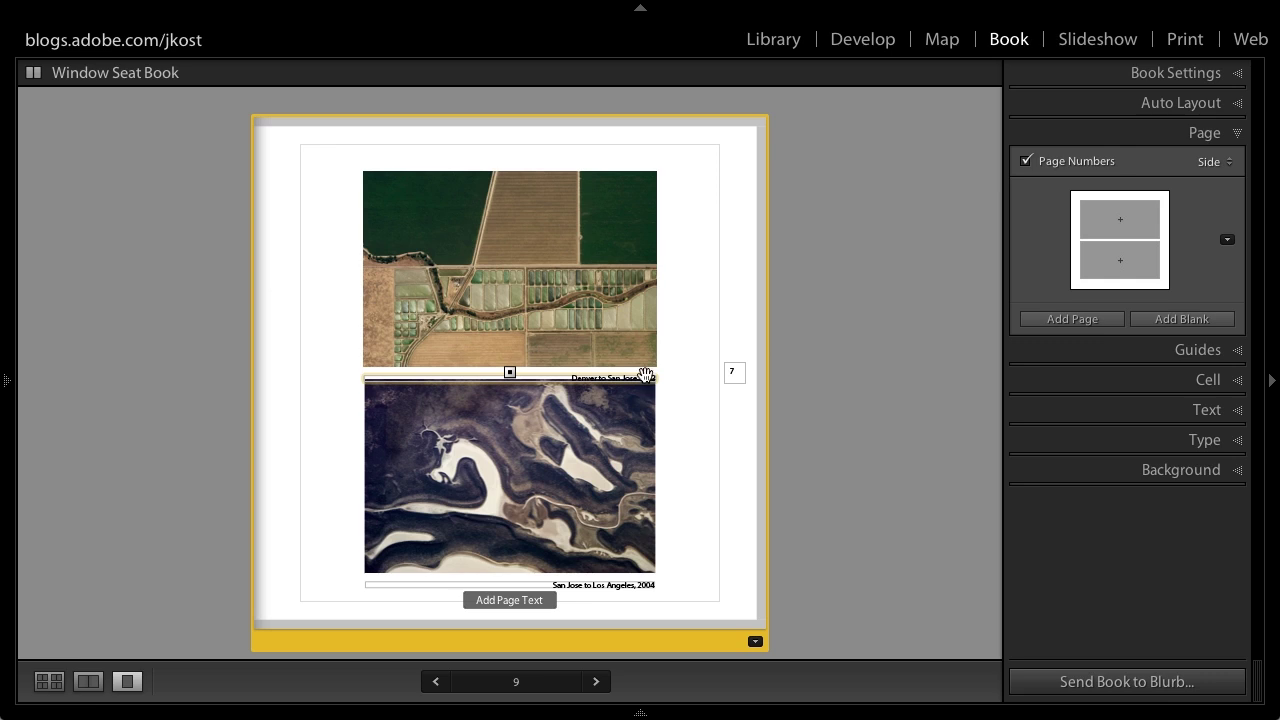
Unlink padding and give both page 9 photo cells 13 pt bottom padding, then select both captions
{"action": "left_click", "coordinate": [629, 310]}
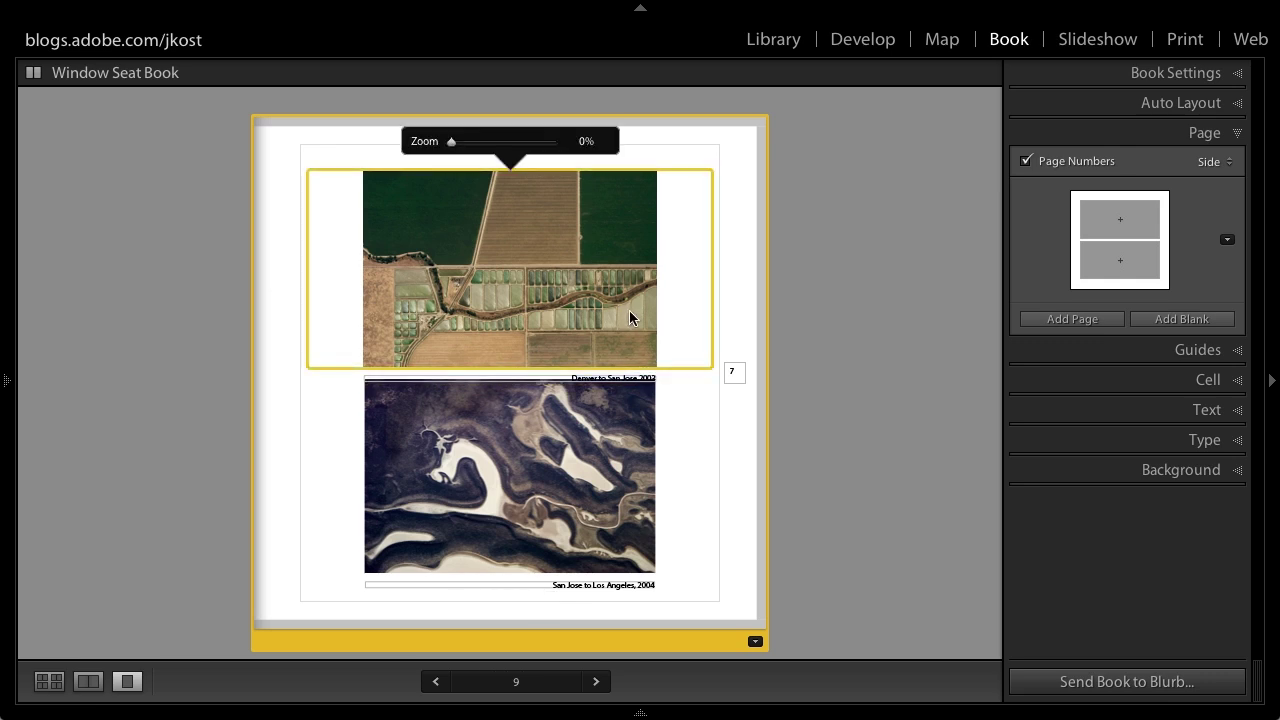
{"action": "left_click", "coordinate": [625, 494]}
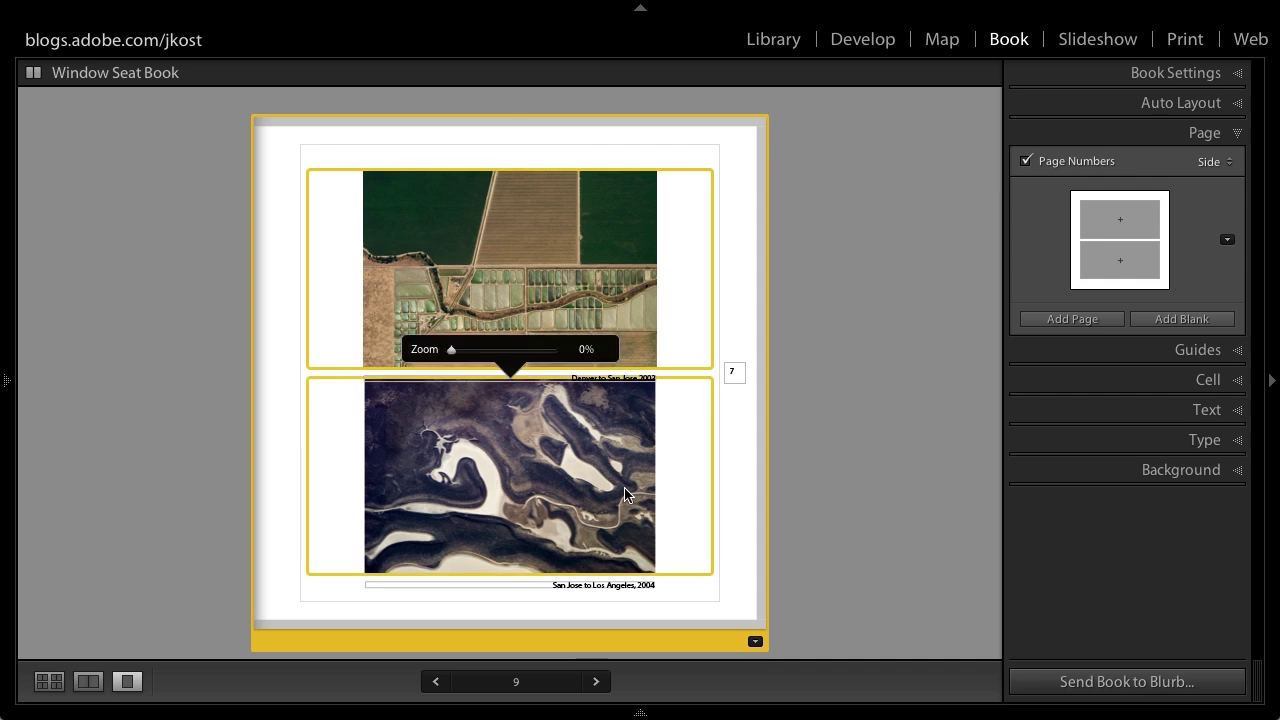
{"action": "left_click", "coordinate": [1120, 385]}
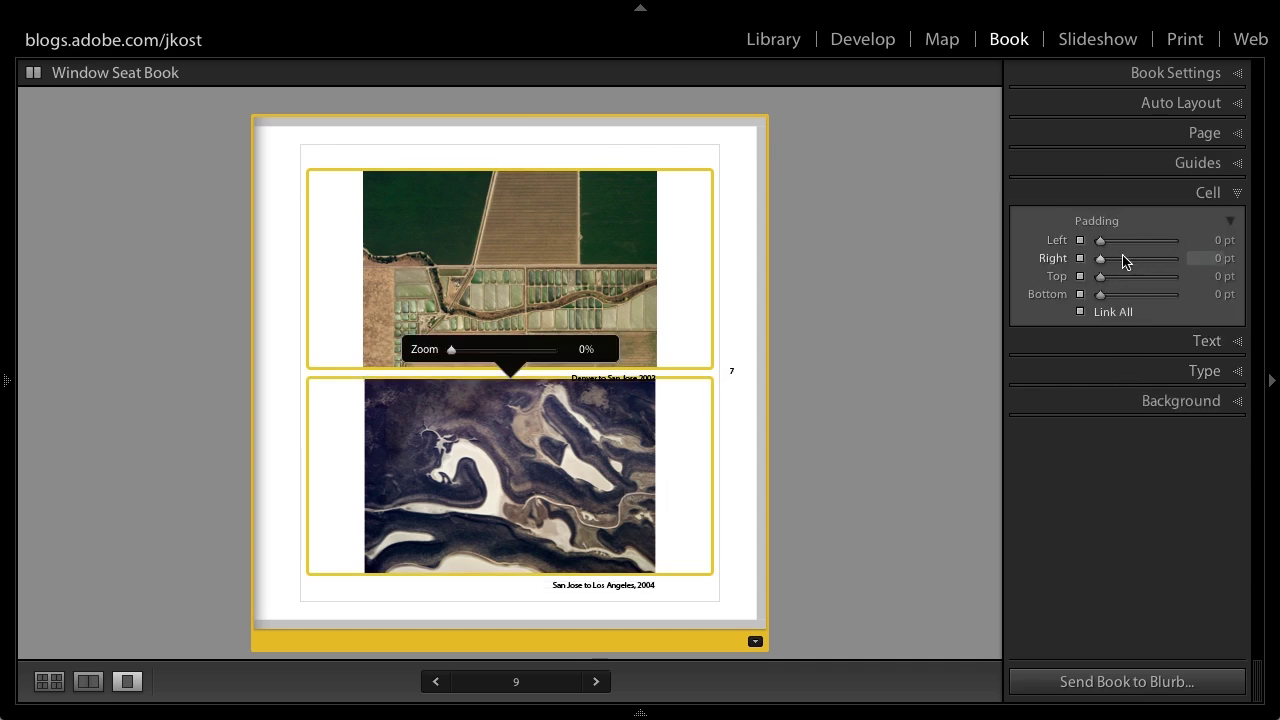
{"action": "left_click", "coordinate": [1081, 313]}
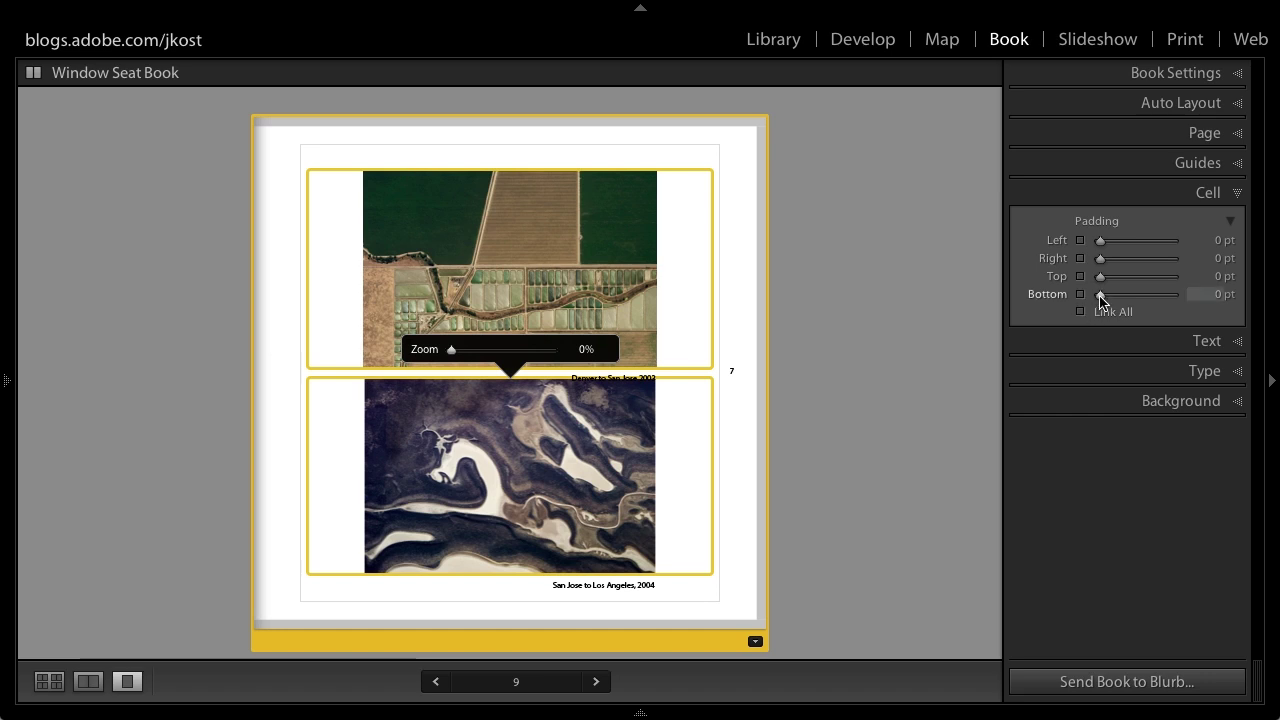
{"action": "left_click_drag", "start_coordinate": [1100, 295], "coordinate": [1104, 294]}
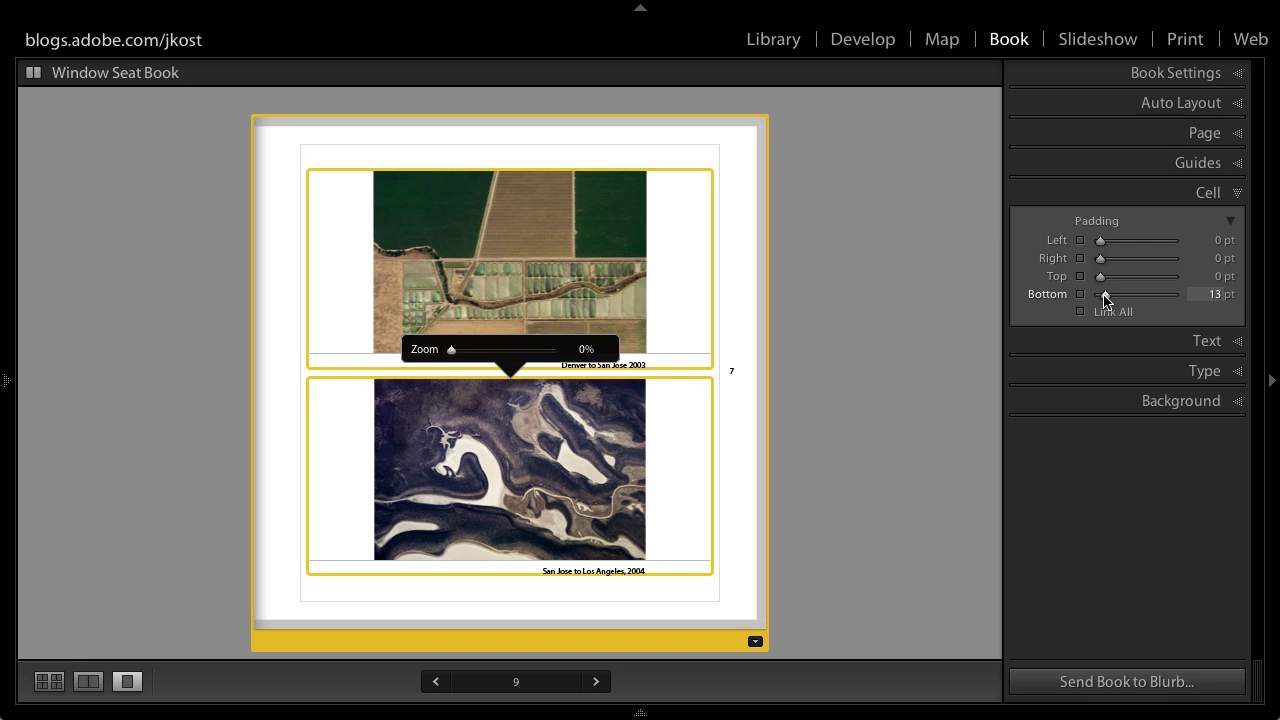
{"action": "left_click", "coordinate": [684, 364]}
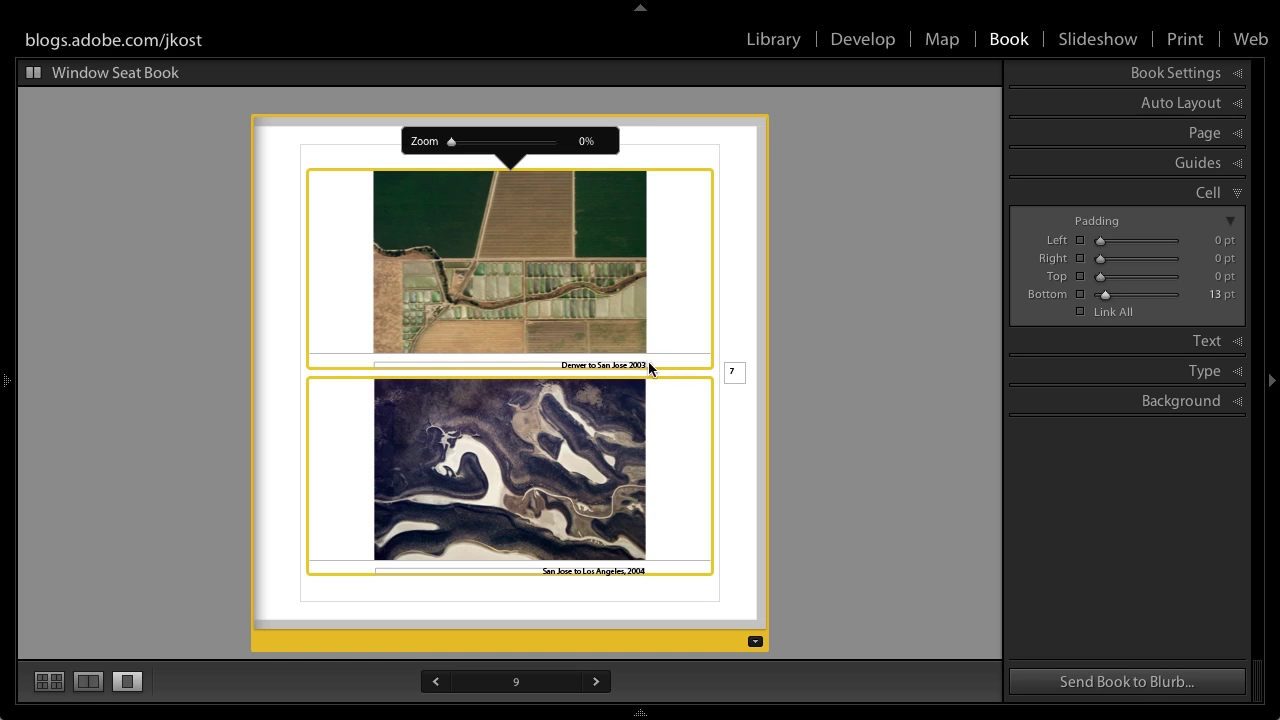
{"action": "left_click", "coordinate": [642, 368]}
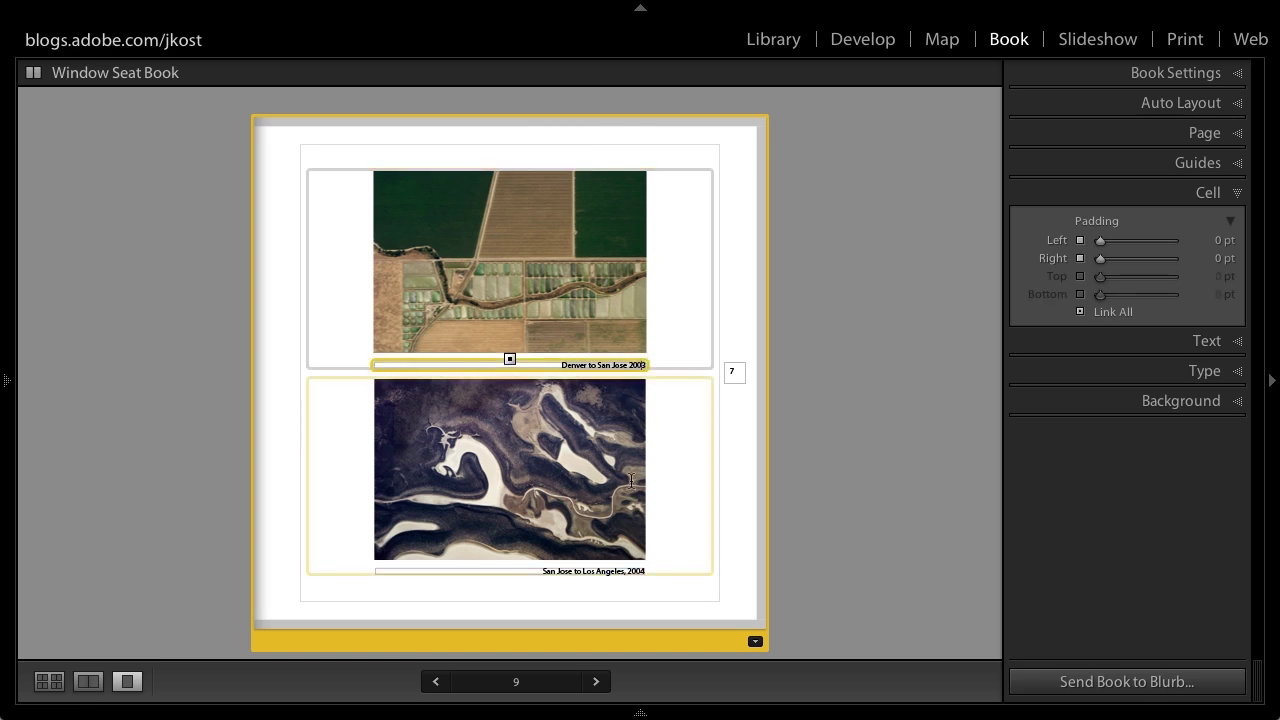
{"action": "left_click", "coordinate": [608, 568], "text": "ctrl"}
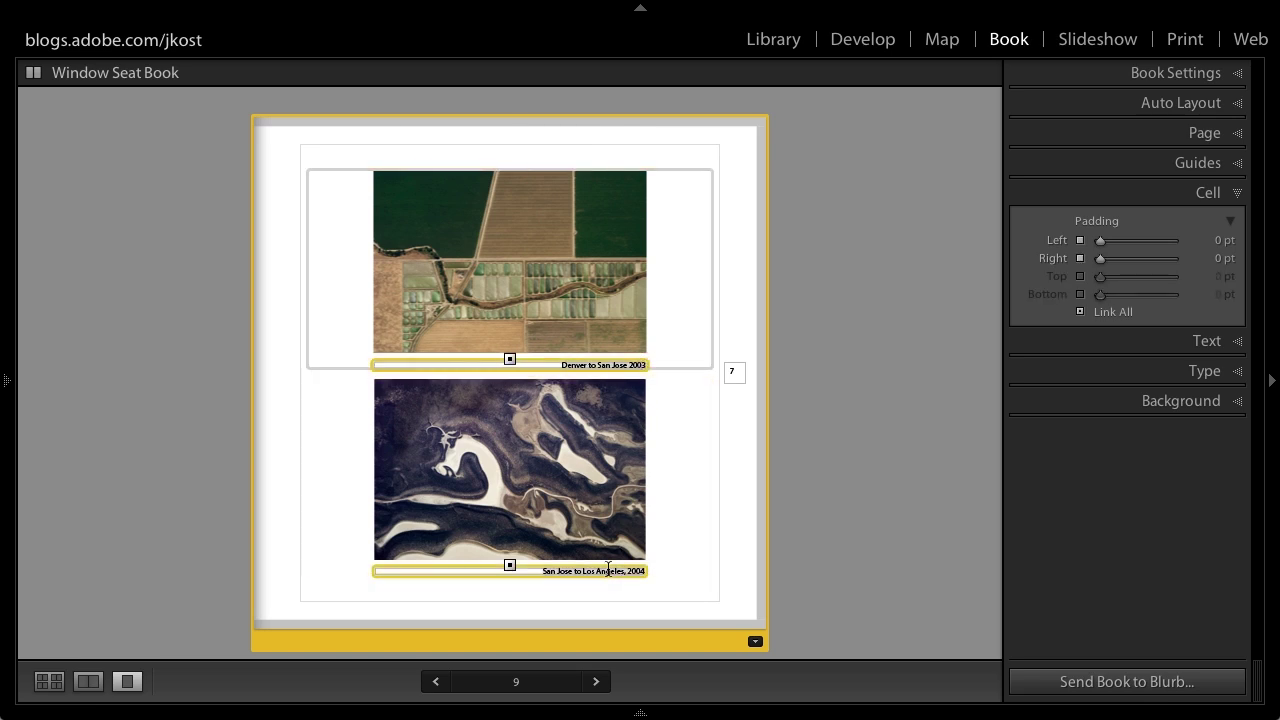
Set the page 9 photo captions to a 5 pt offset and deselect them
{"action": "left_click", "coordinate": [1076, 342]}
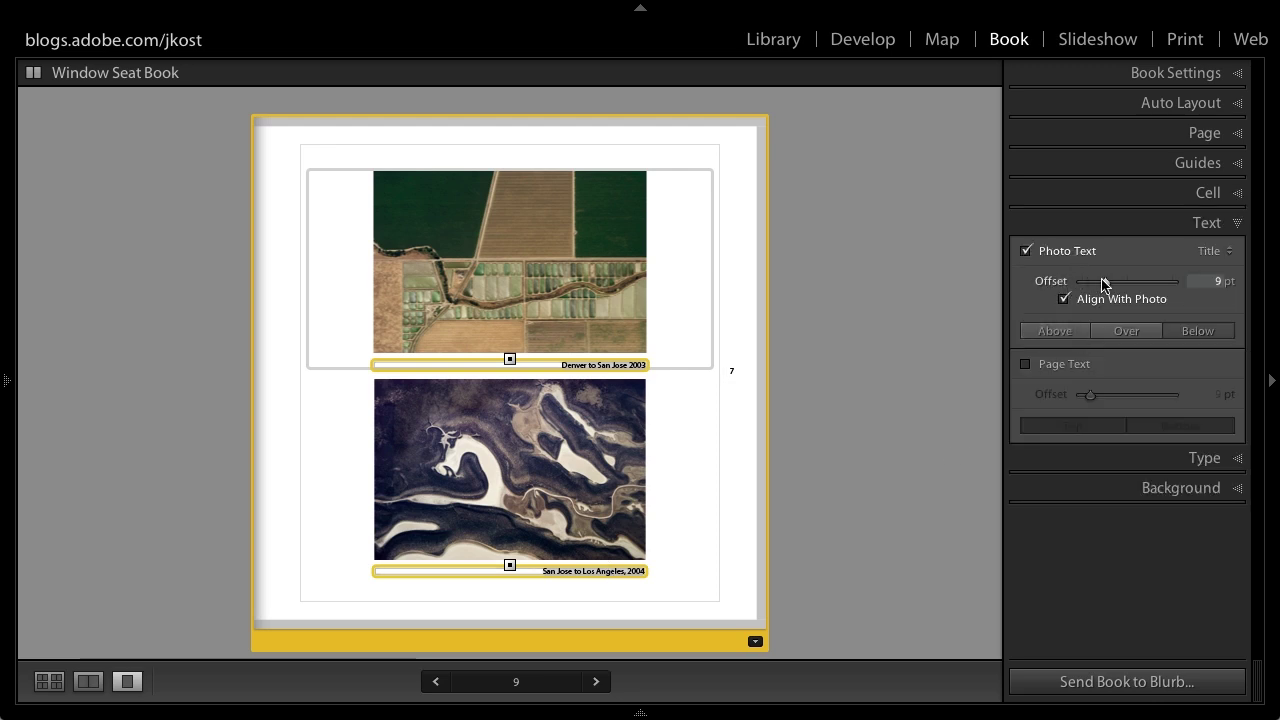
{"action": "left_click_drag", "start_coordinate": [1105, 282], "coordinate": [1095, 285]}
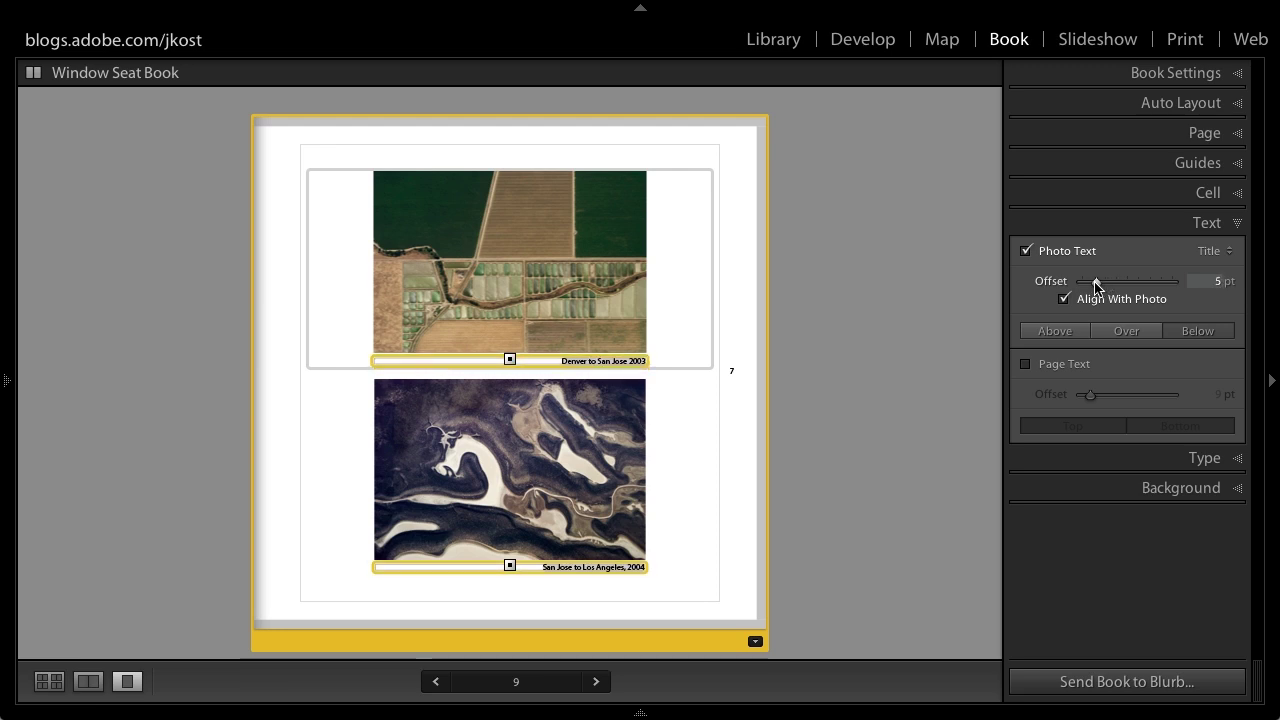
{"action": "left_click", "coordinate": [733, 467]}
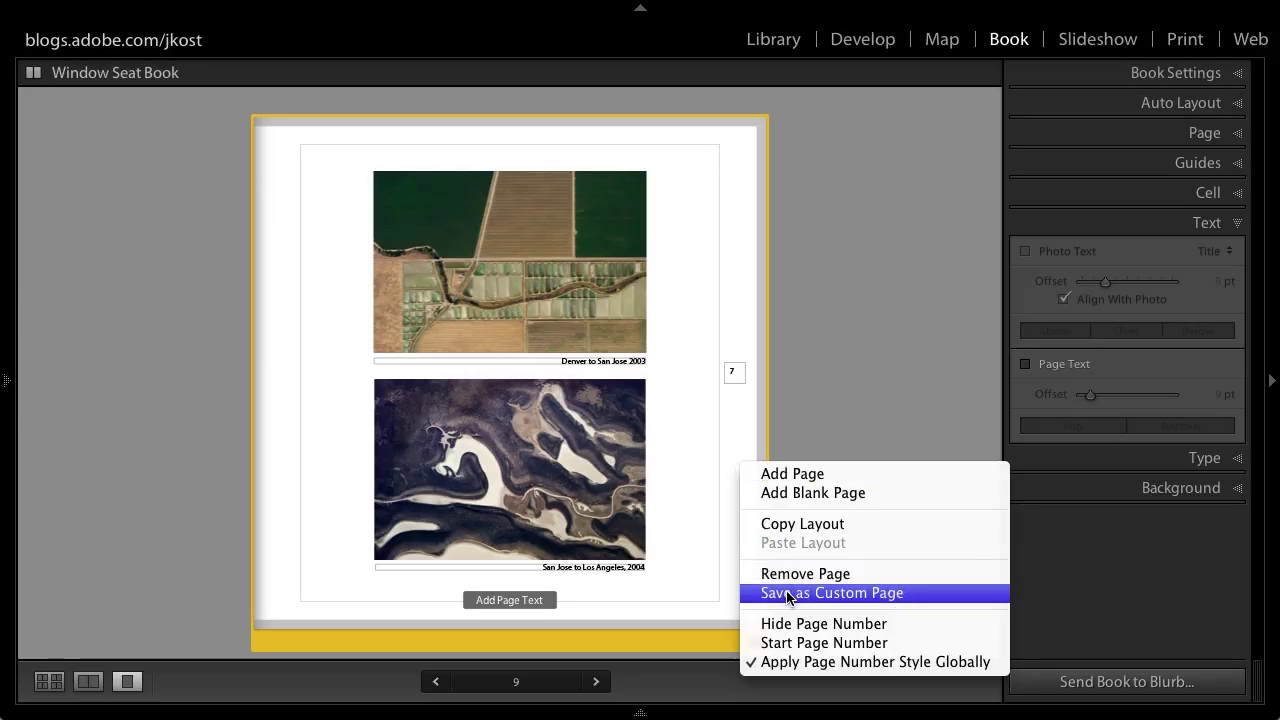
Save page 9's layout as a custom page and confirm it appears under Custom Pages
{"action": "left_click", "coordinate": [785, 594]}
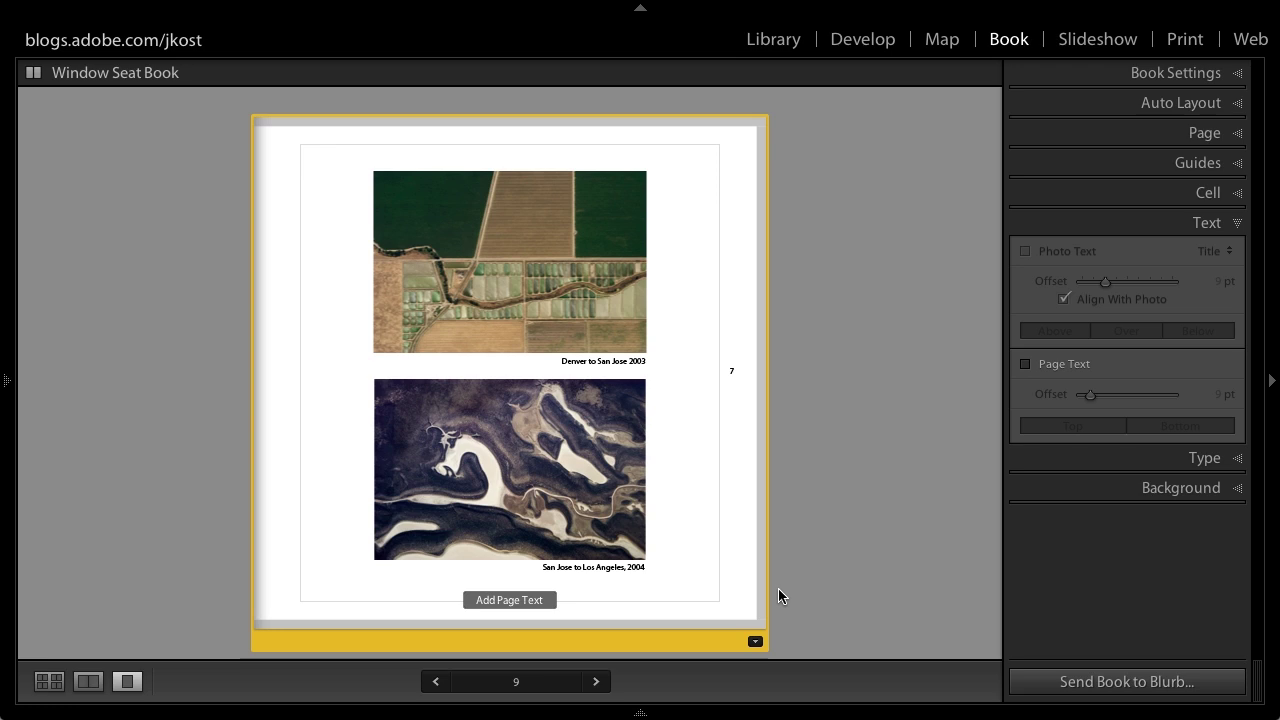
{"action": "left_click", "coordinate": [1158, 137]}
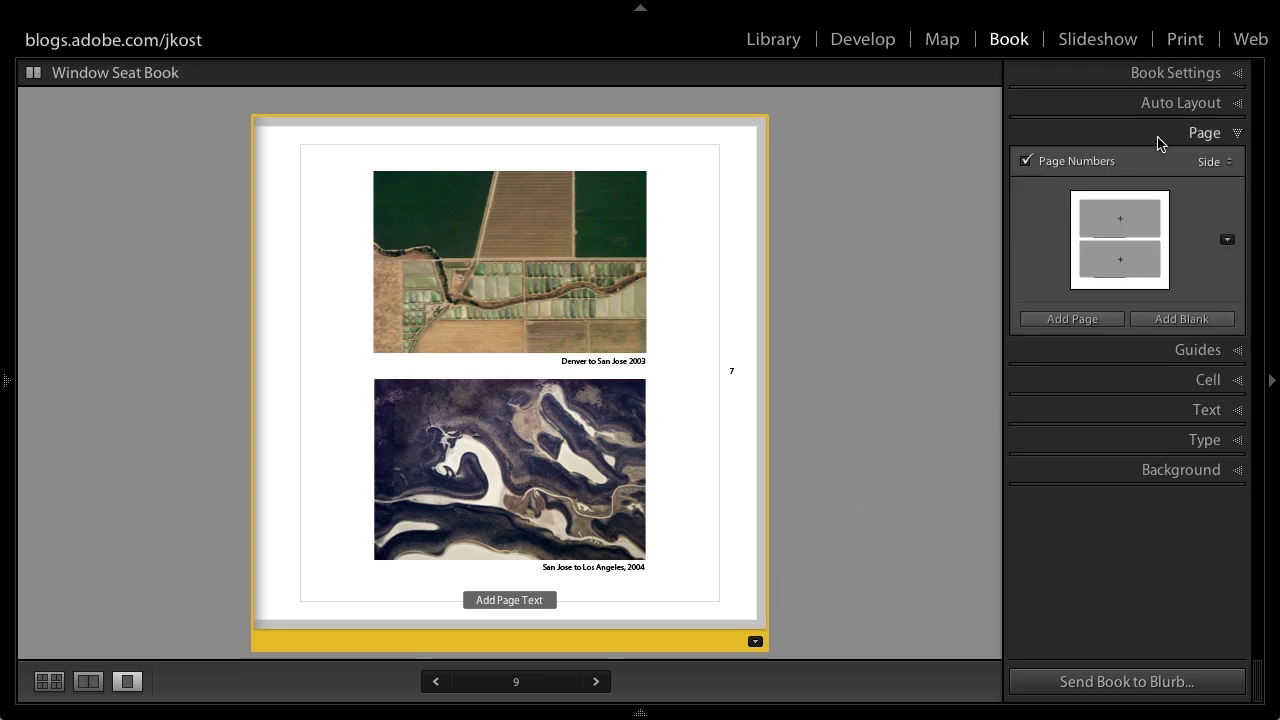
{"action": "left_click", "coordinate": [1228, 240]}
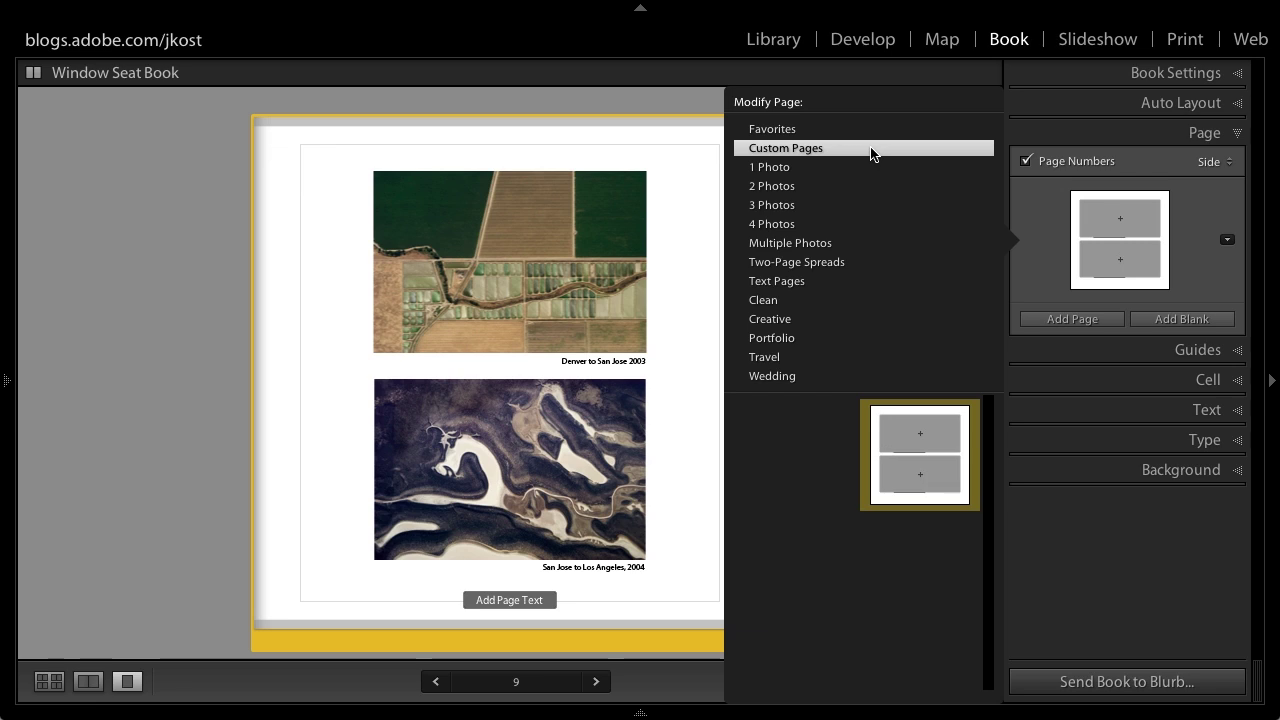
{"action": "left_click", "coordinate": [702, 95]}
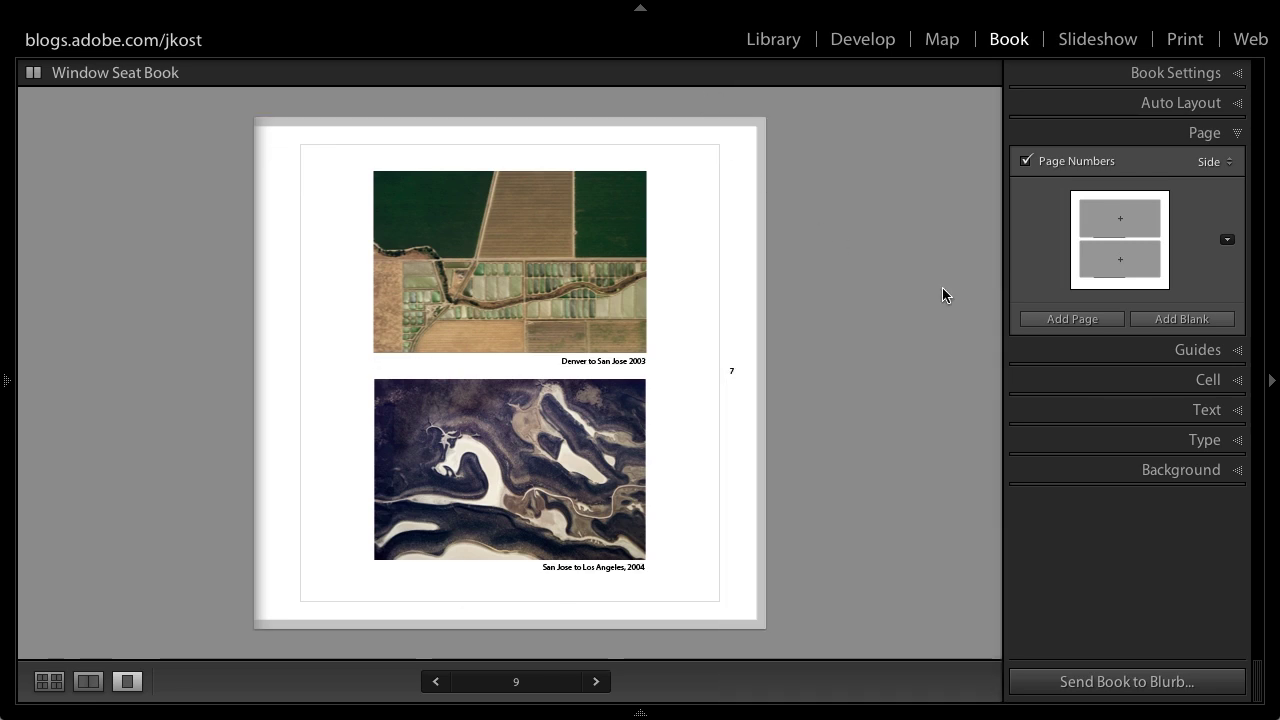
{"action": "key", "text": "ctrl+e"}
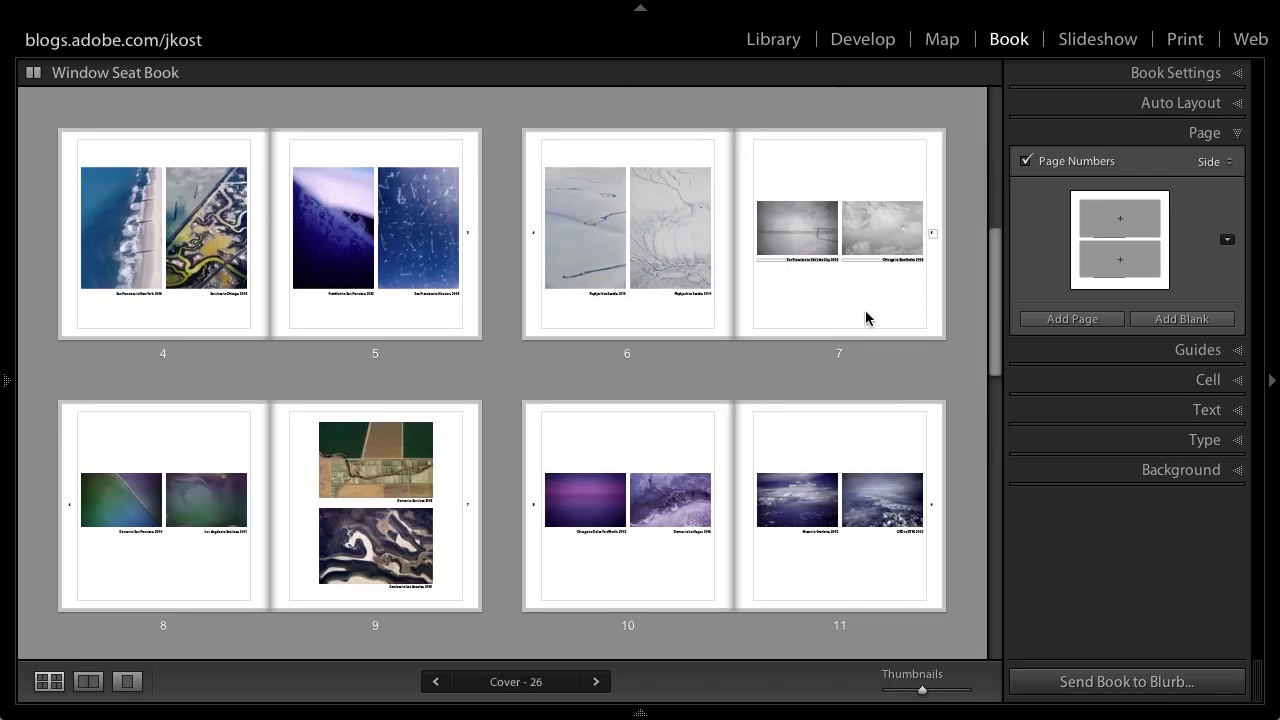
Apply the saved custom stacked two-photo layout to spreads 16–17, 18–19 and 20–21
{"action": "scroll", "coordinate": [866, 318], "scroll_direction": "down", "scroll_amount": 3}
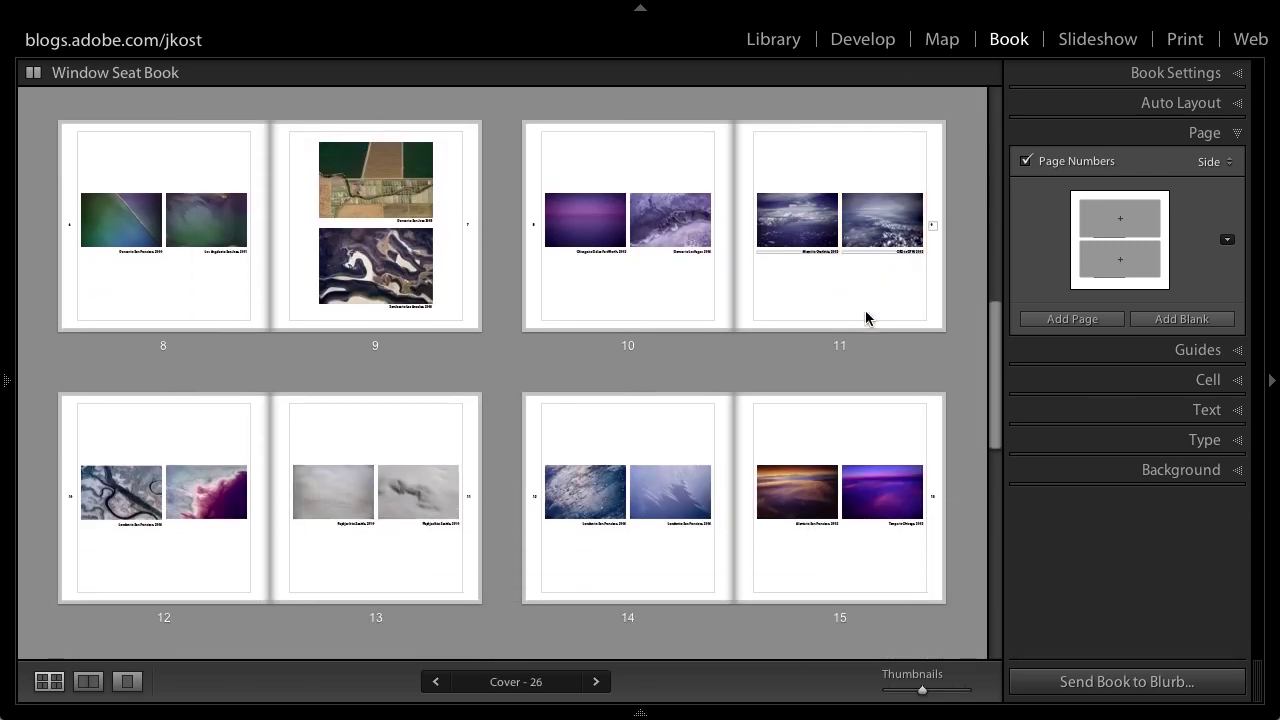
{"action": "left_click", "coordinate": [616, 347]}
{"action": "scroll", "coordinate": [621, 350], "scroll_direction": "down", "scroll_amount": 3}
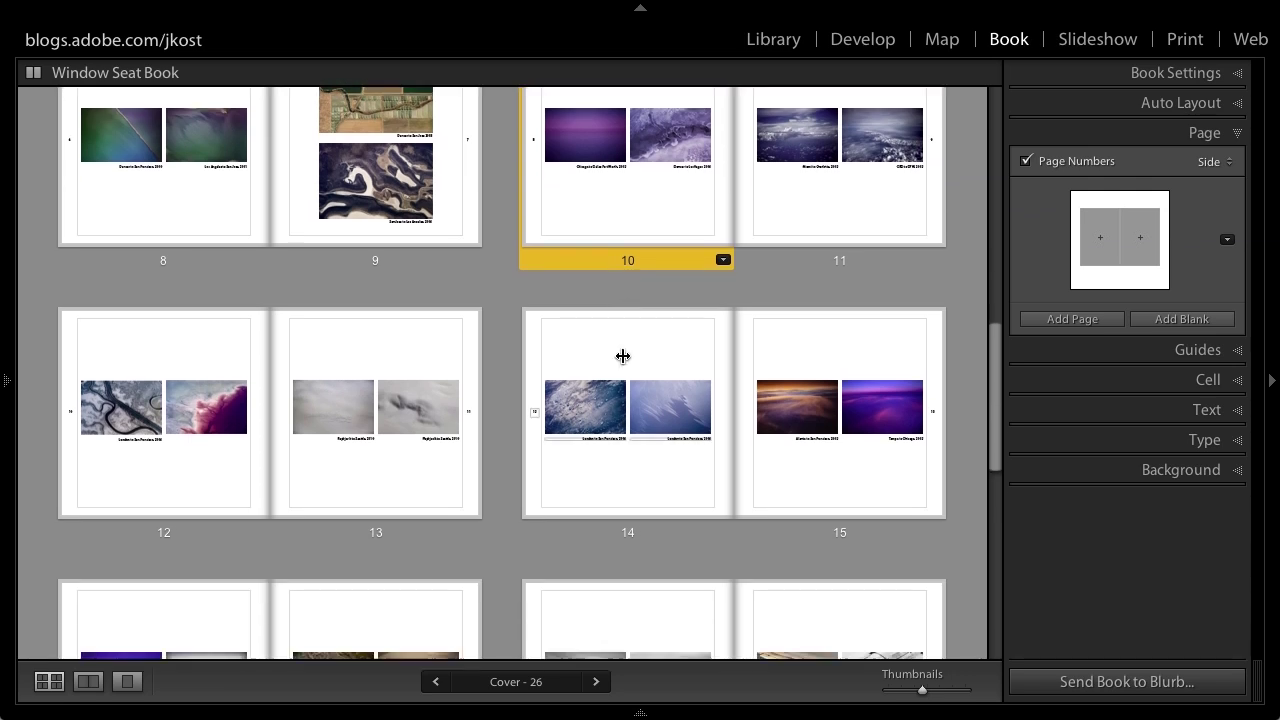
{"action": "scroll", "coordinate": [622, 356], "scroll_direction": "down", "scroll_amount": 3}
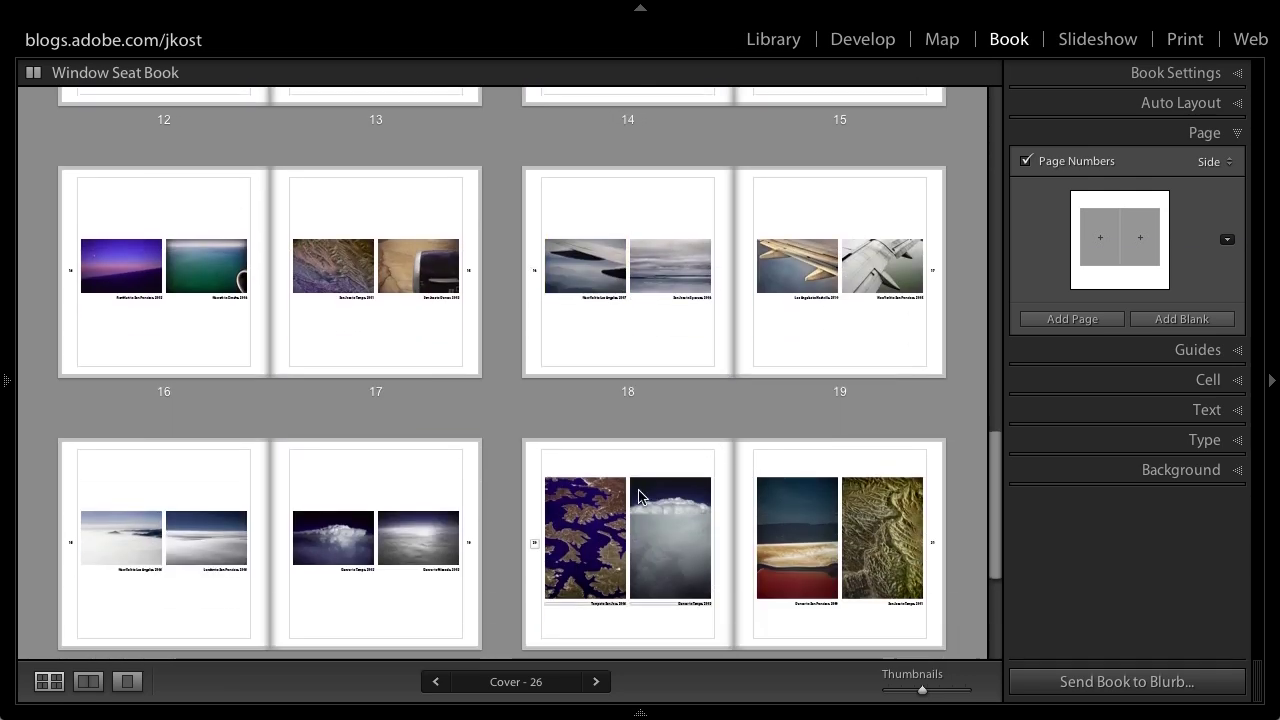
{"action": "scroll", "coordinate": [483, 574], "scroll_direction": "down", "scroll_amount": 1}
{"action": "left_click", "coordinate": [389, 598], "text": "shift"}
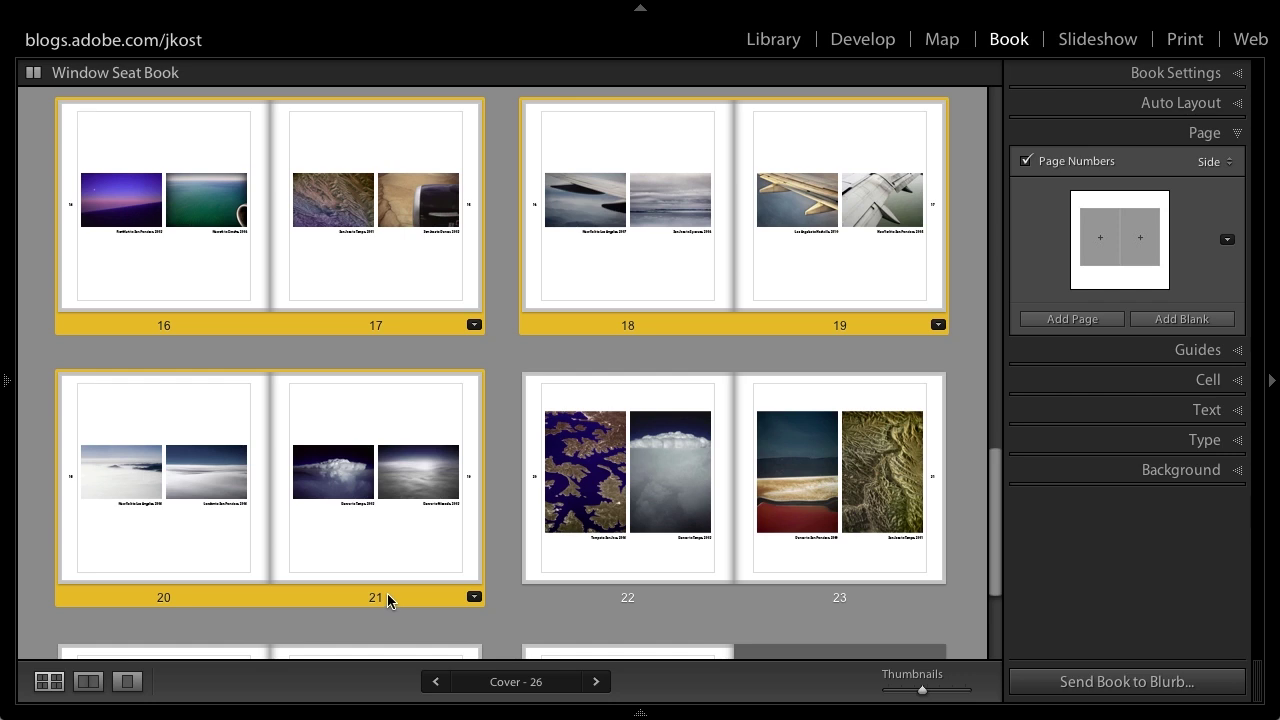
{"action": "left_click", "coordinate": [1227, 242]}
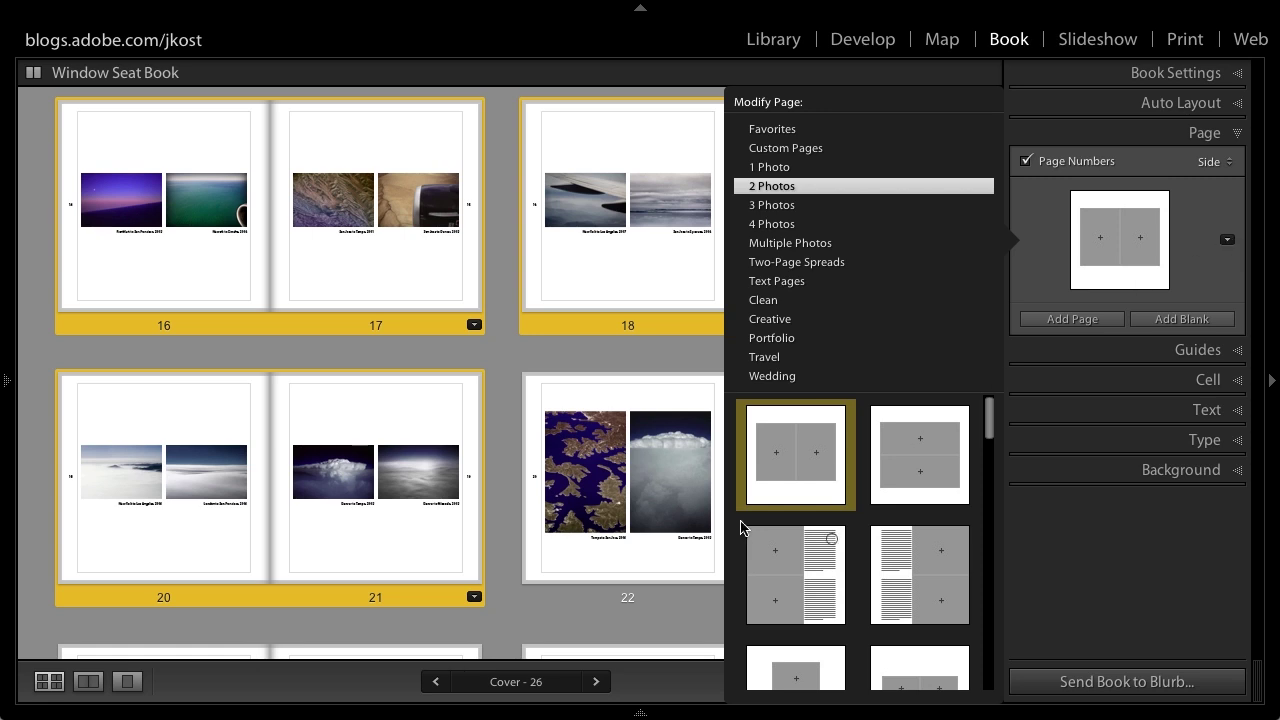
{"action": "left_click", "coordinate": [447, 596]}
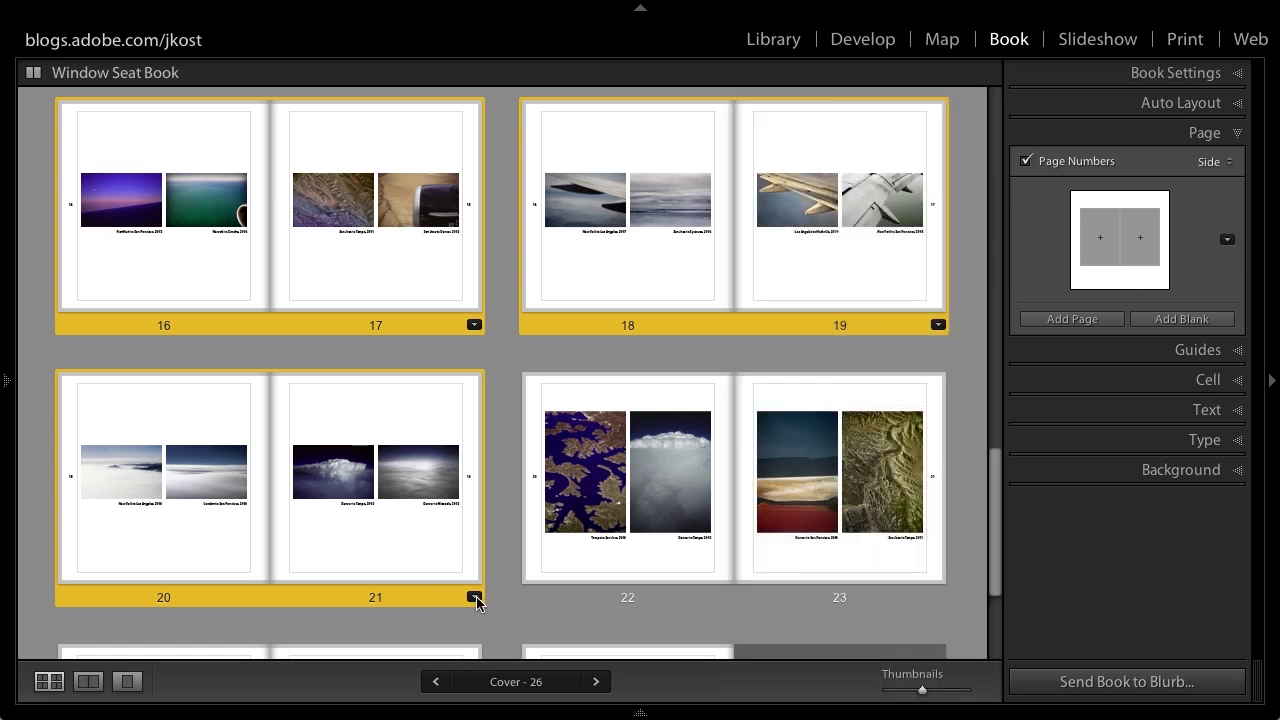
{"action": "left_click", "coordinate": [475, 599]}
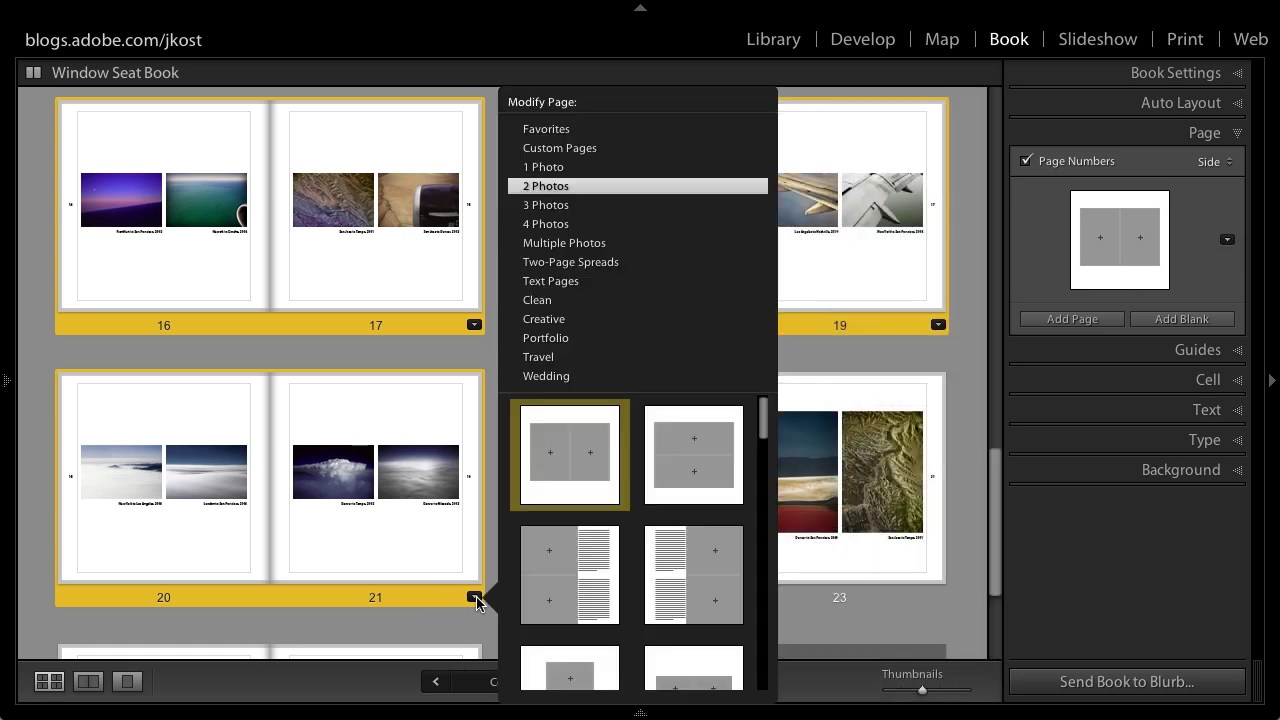
{"action": "left_click", "coordinate": [586, 150]}
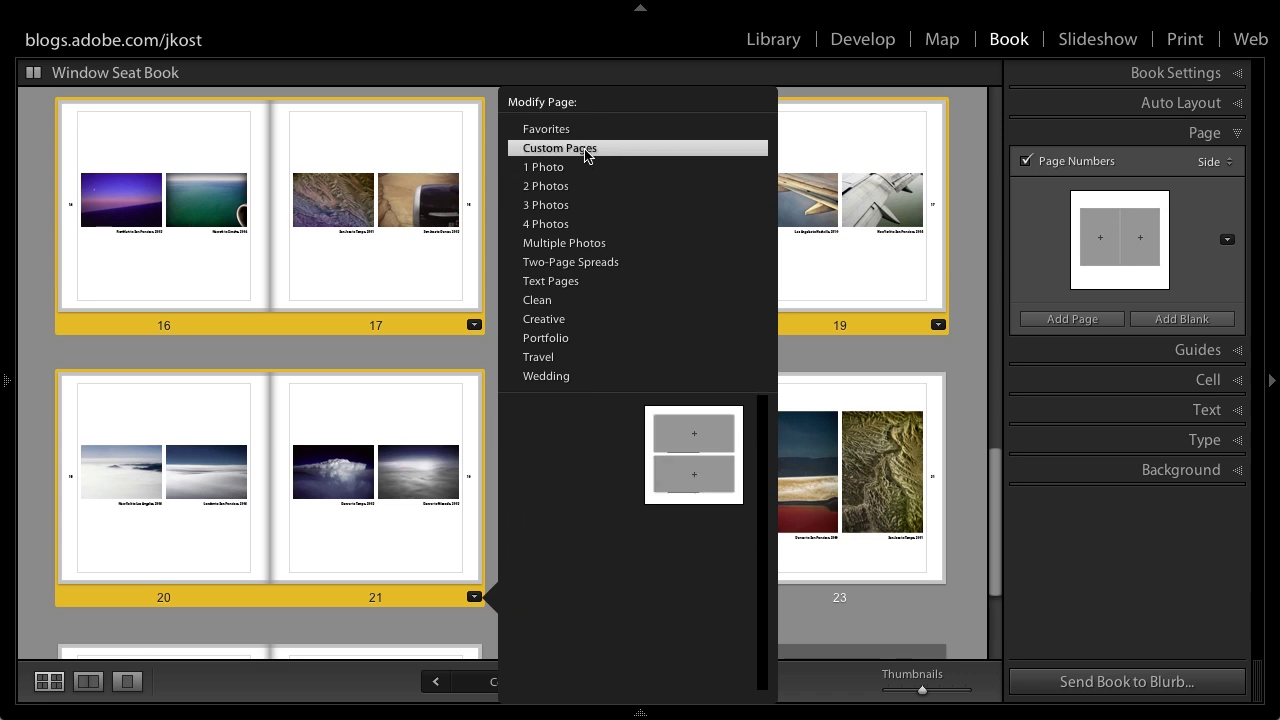
{"action": "left_click", "coordinate": [667, 444]}
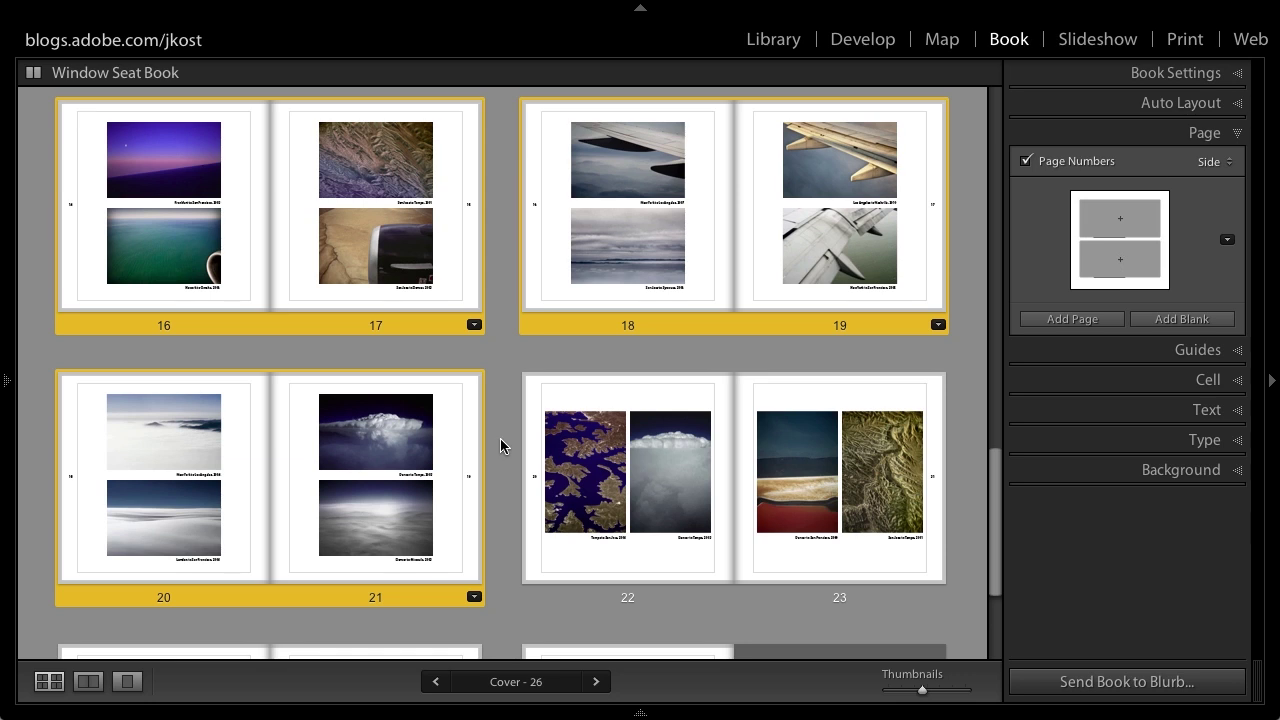
Deselect the spreads and open the 18–19 spread at a larger size
{"action": "left_click", "coordinate": [756, 364]}
{"action": "left_click", "coordinate": [878, 324]}
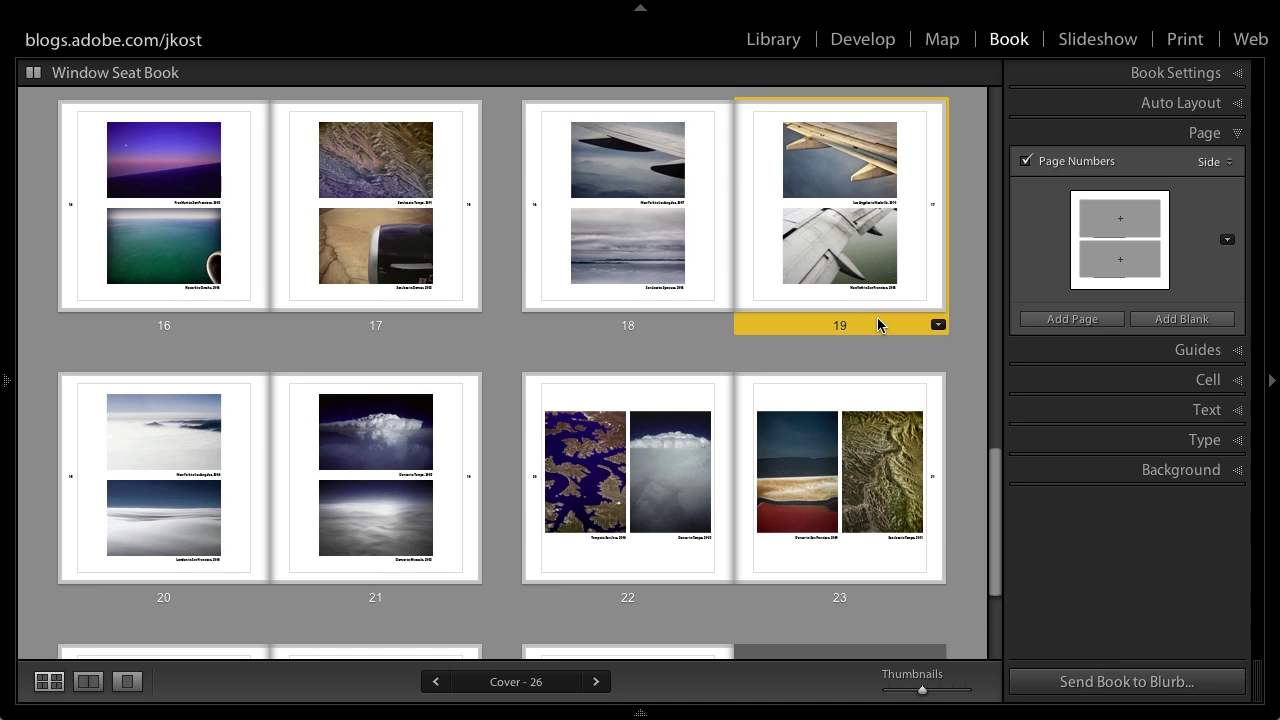
{"action": "double_click", "coordinate": [878, 324]}
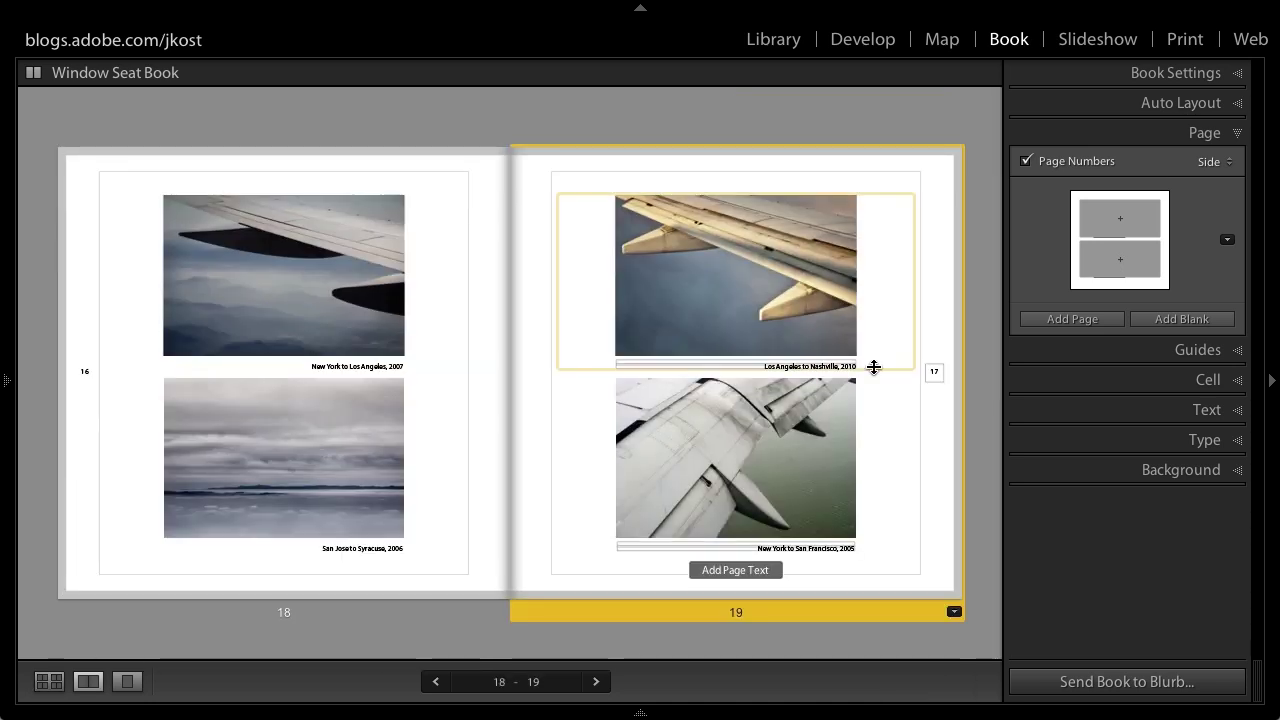
View page 19 alone and apply the full-bleed 1 Photo layout
{"action": "double_click", "coordinate": [814, 610]}
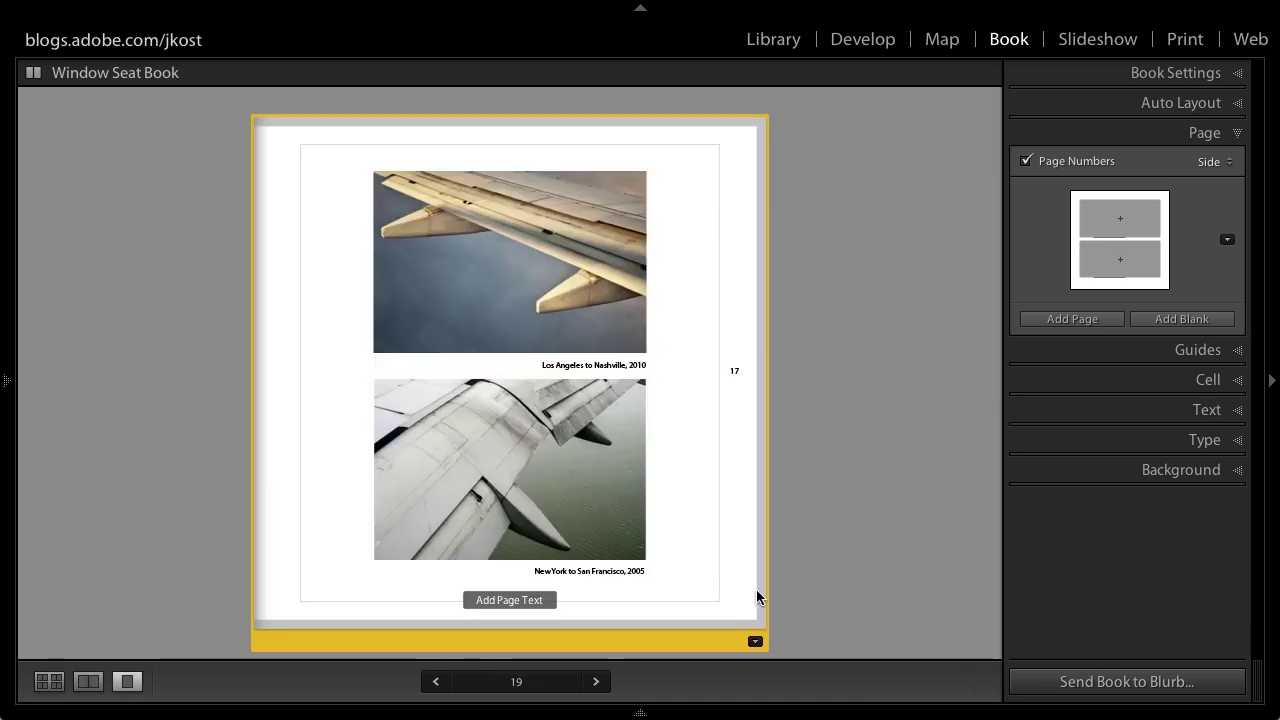
{"action": "left_click", "coordinate": [755, 642]}
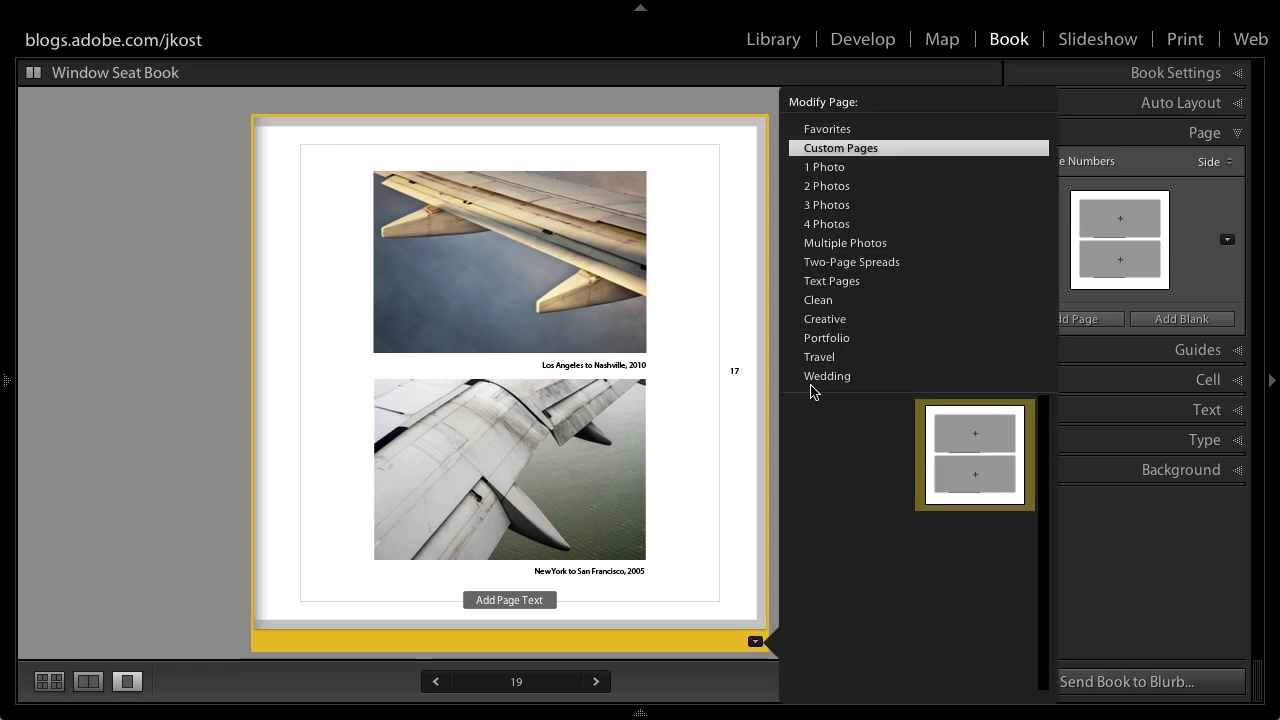
{"action": "left_click", "coordinate": [822, 168]}
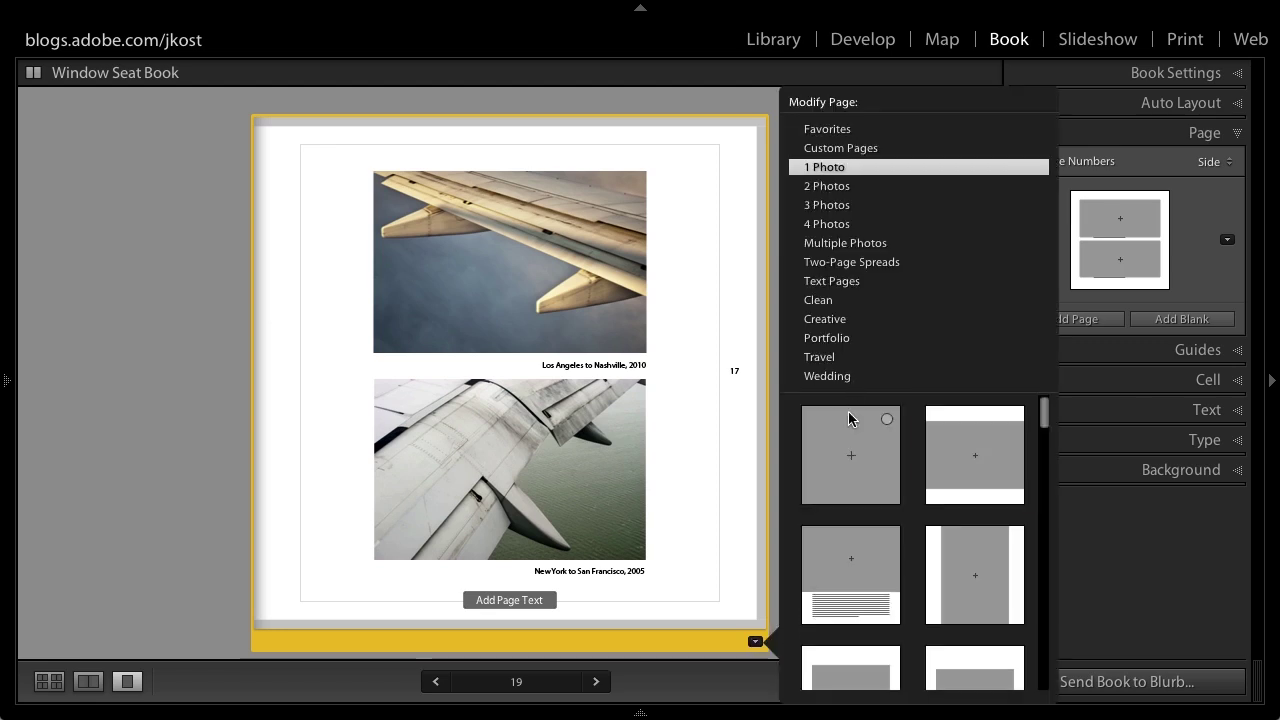
{"action": "left_click", "coordinate": [843, 460]}
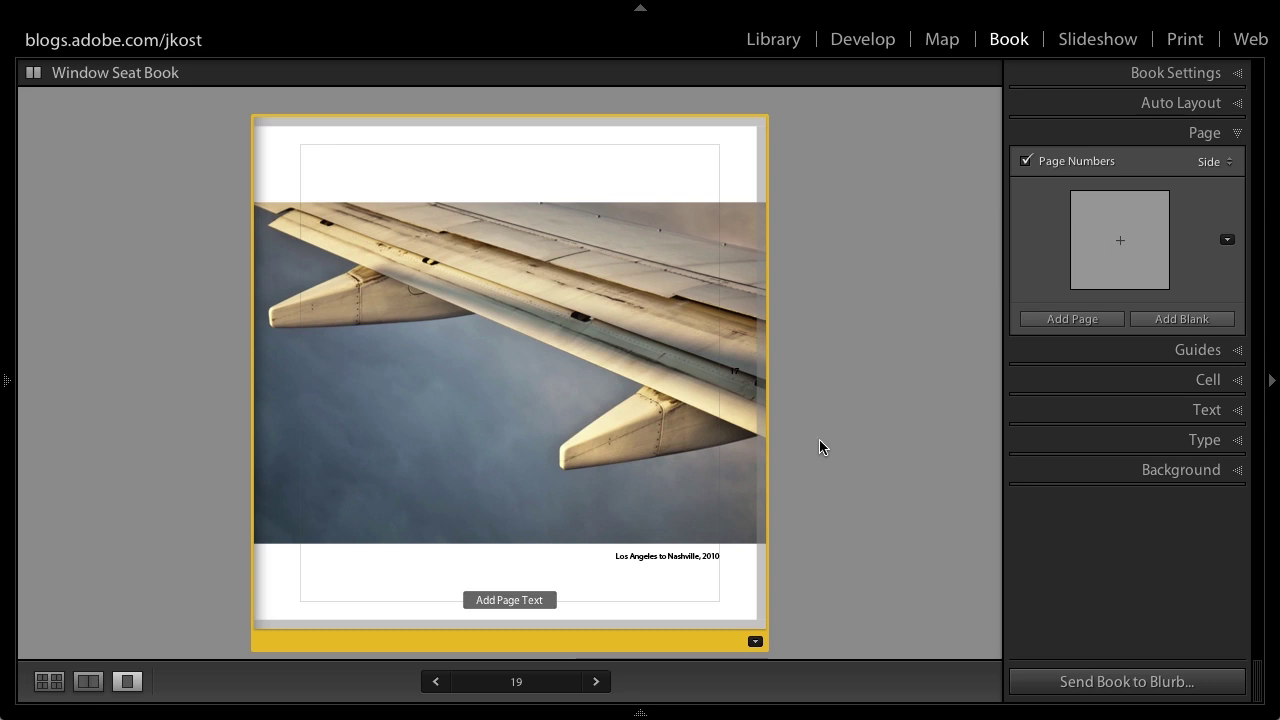
Turn Zoom Photo To Fill Cell off so the whole wing photo fits its cell
{"action": "right_click", "coordinate": [570, 259]}
{"action": "left_click", "coordinate": [582, 268]}
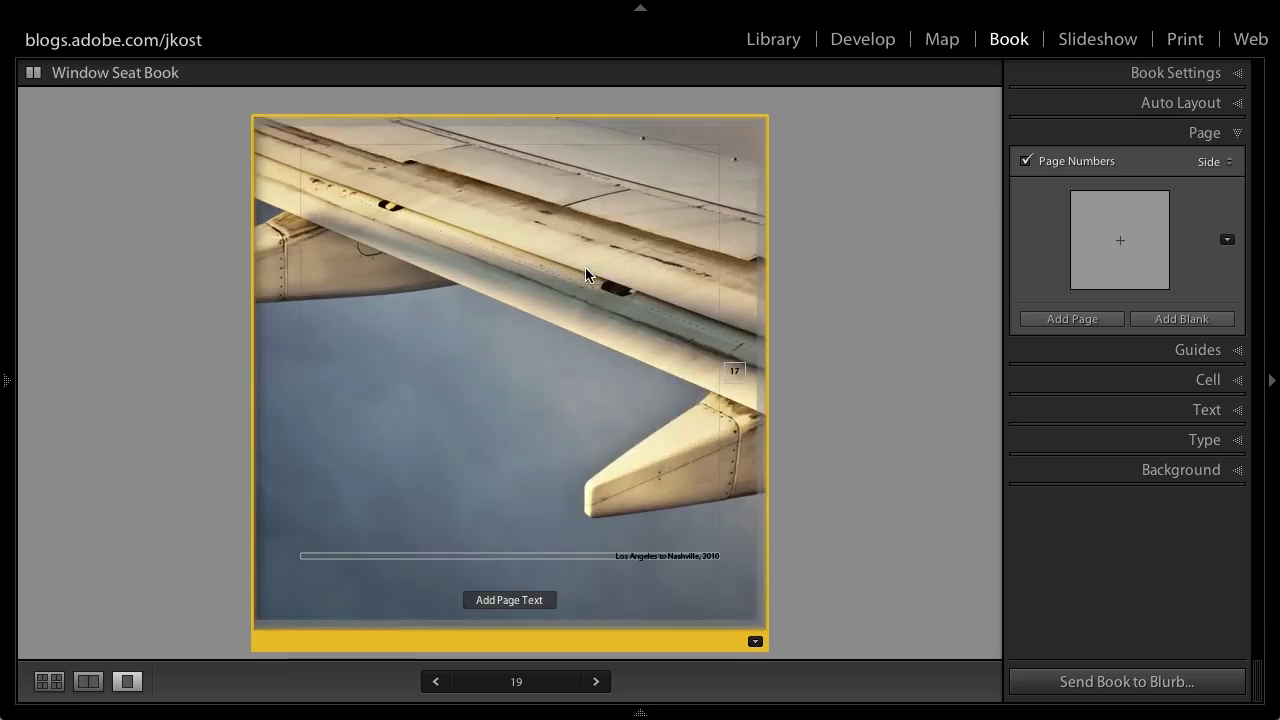
{"action": "right_click", "coordinate": [582, 271]}
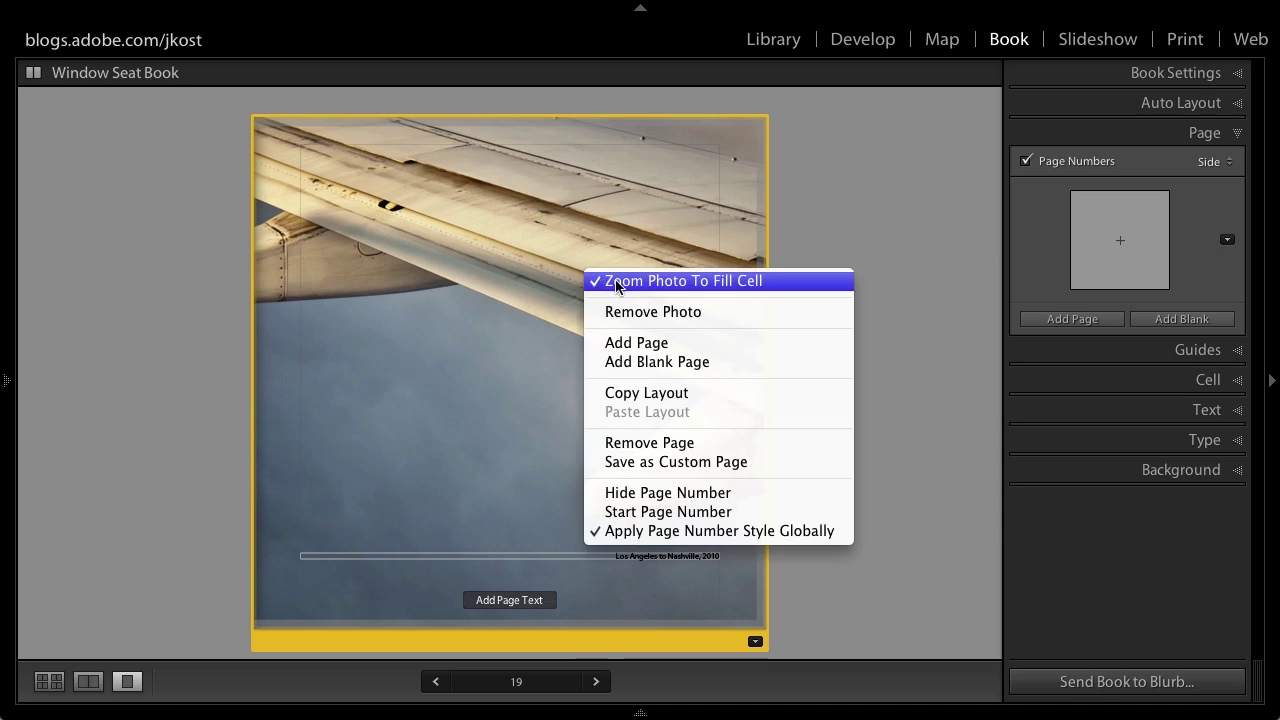
{"action": "left_click", "coordinate": [613, 283]}
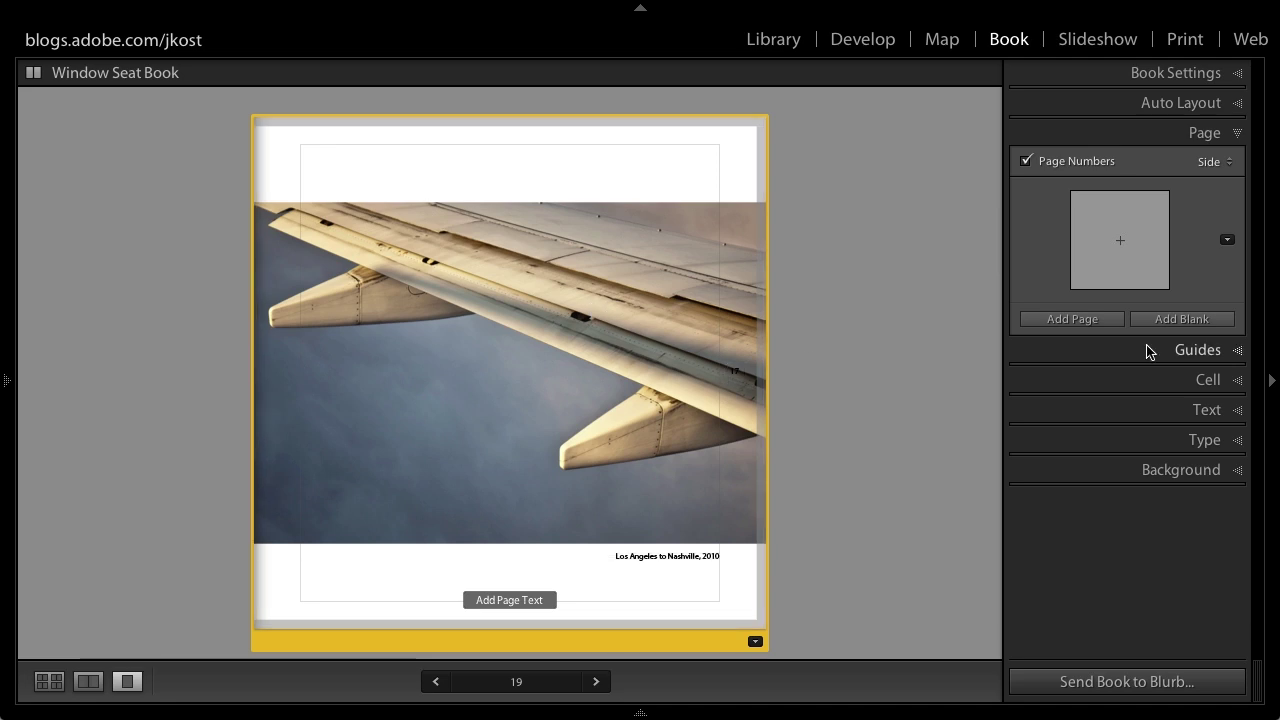
Unlink page 19's cell padding in the Cell panel so only the bottom gets 32 pt
{"action": "left_click", "coordinate": [1196, 379]}
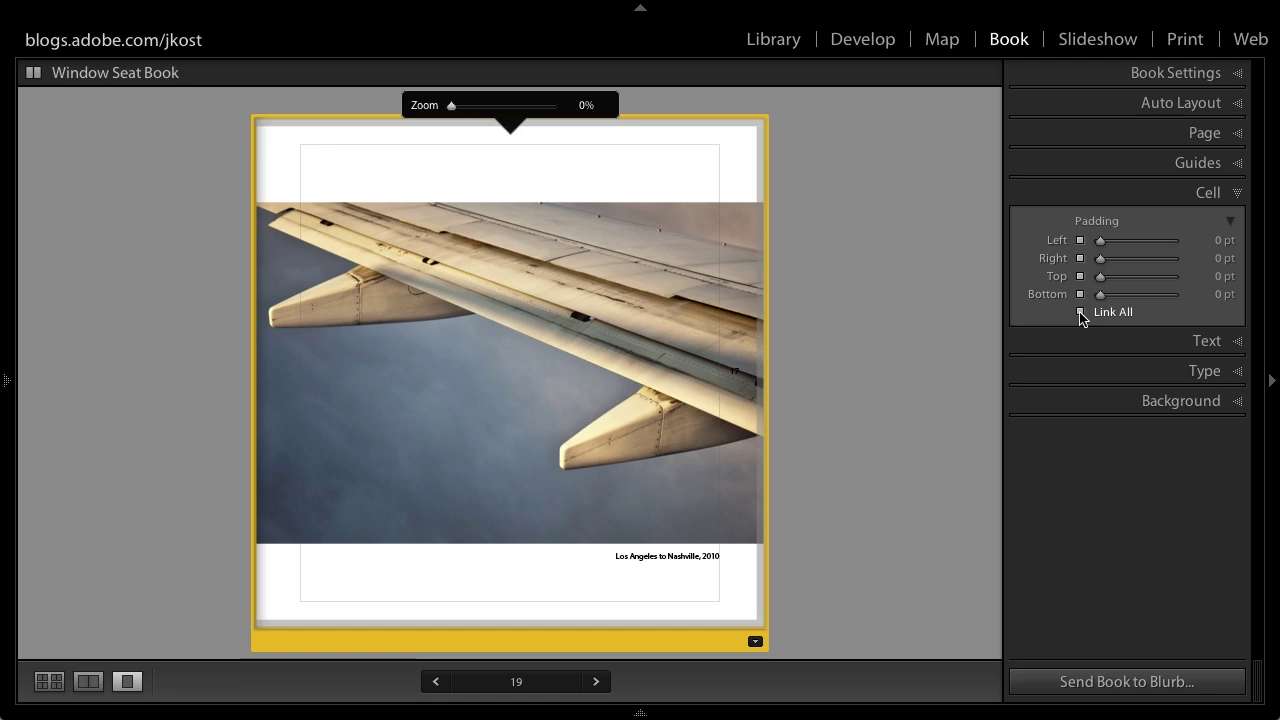
{"action": "left_click", "coordinate": [1080, 312]}
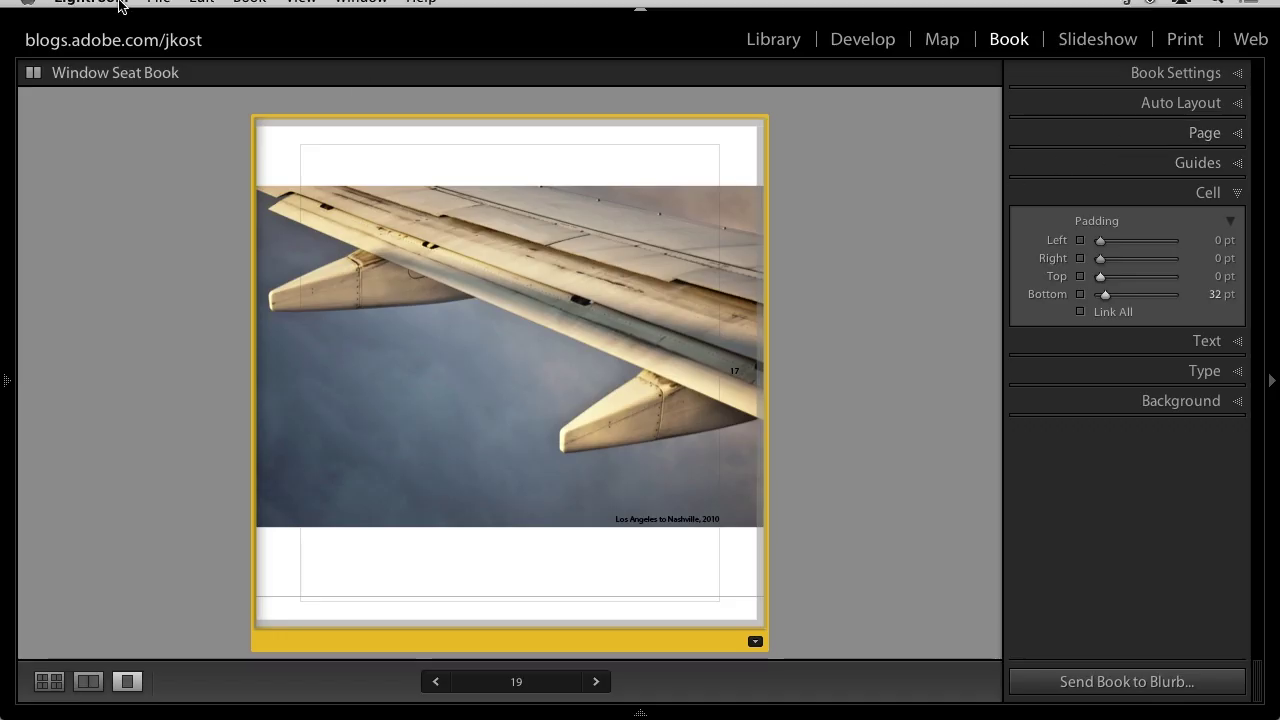
From Lightroom > Preferences > Presets, show the Lightroom Presets Folder in Finder
{"action": "left_click", "coordinate": [115, 12]}
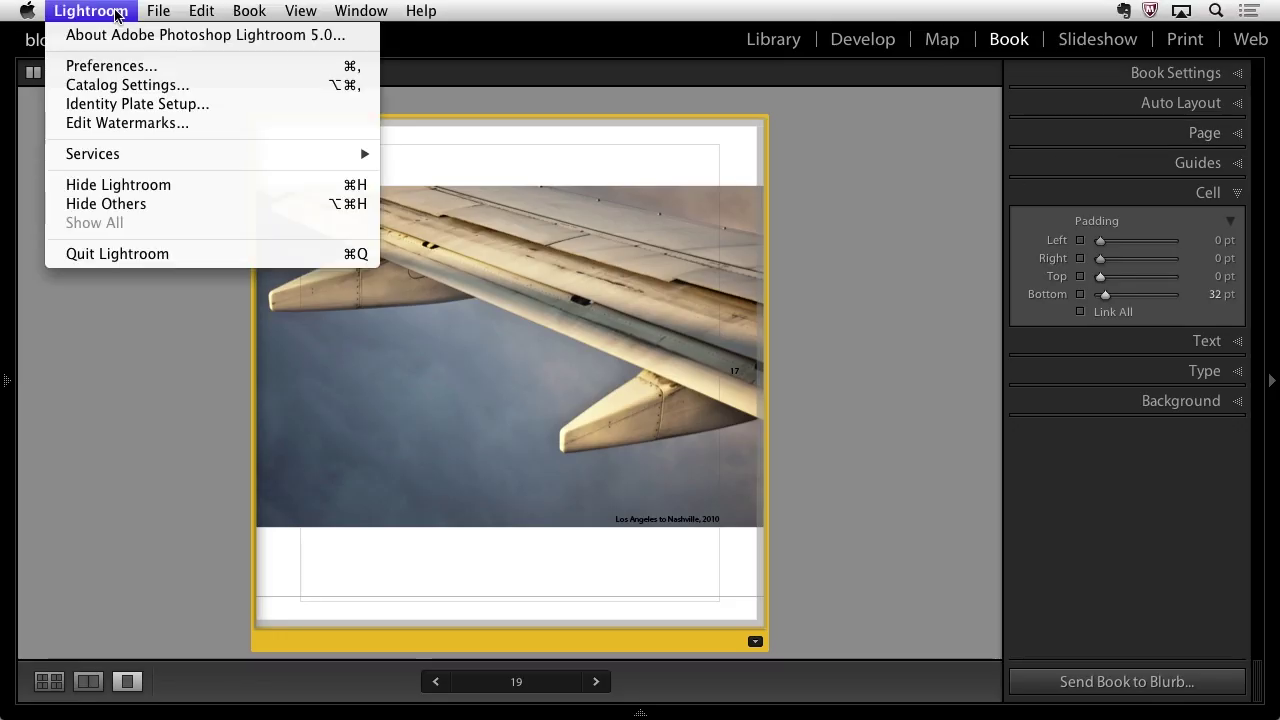
{"action": "left_click", "coordinate": [113, 66]}
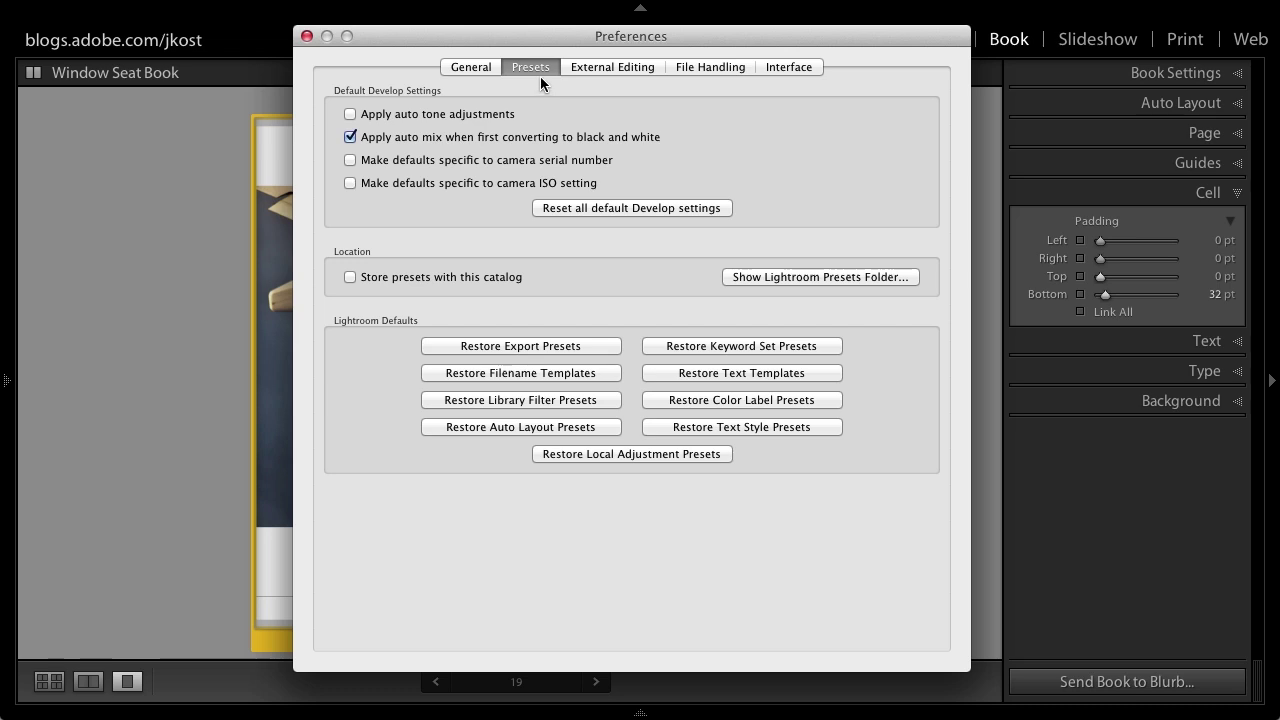
{"action": "left_click", "coordinate": [786, 277]}
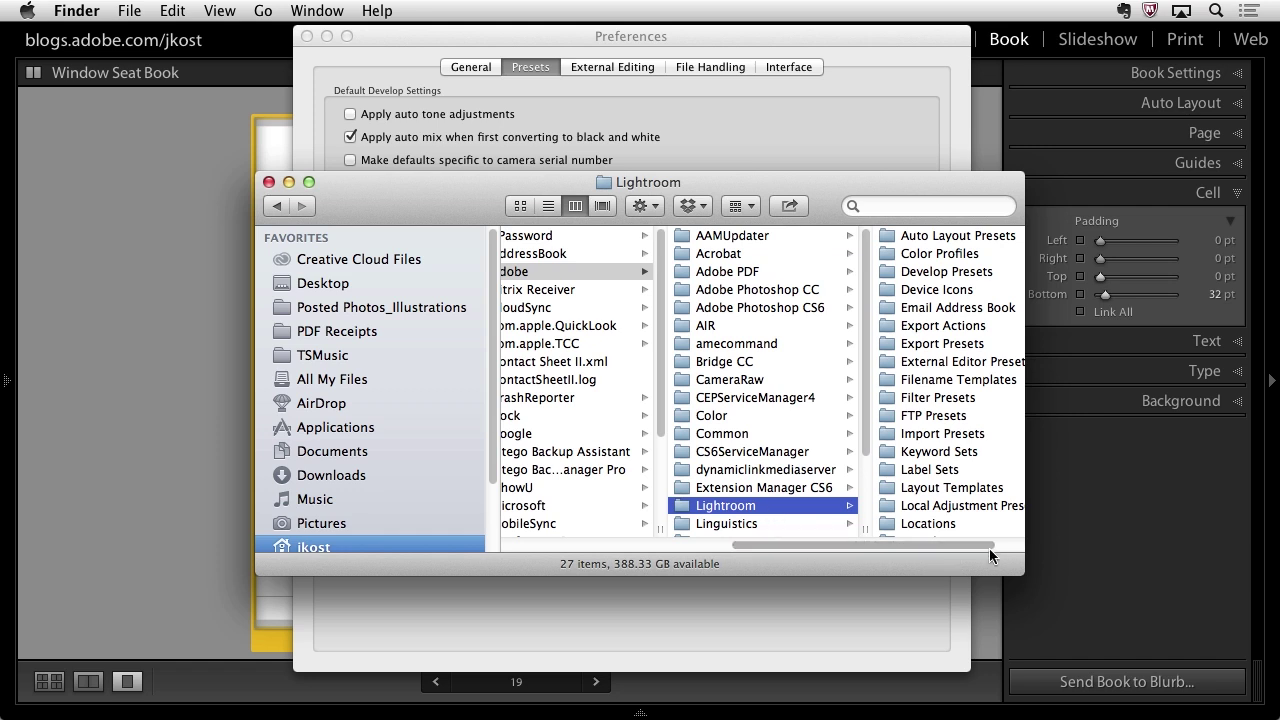
Widen the Finder window and browse Layout Templates > 7x7-blurb to find custompages7x7-blurb.lrtemplate, then go back to Lightroom
{"action": "left_click_drag", "start_coordinate": [1030, 543], "coordinate": [1152, 545]}
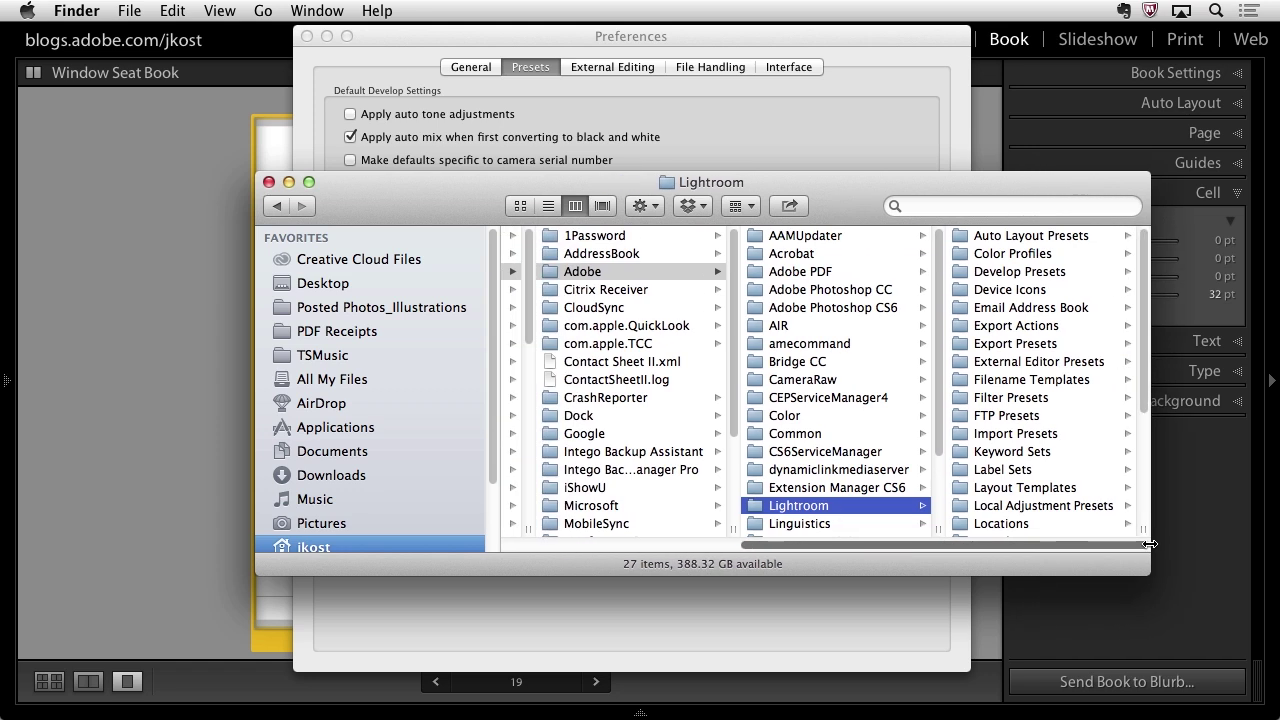
{"action": "left_click", "coordinate": [1049, 485]}
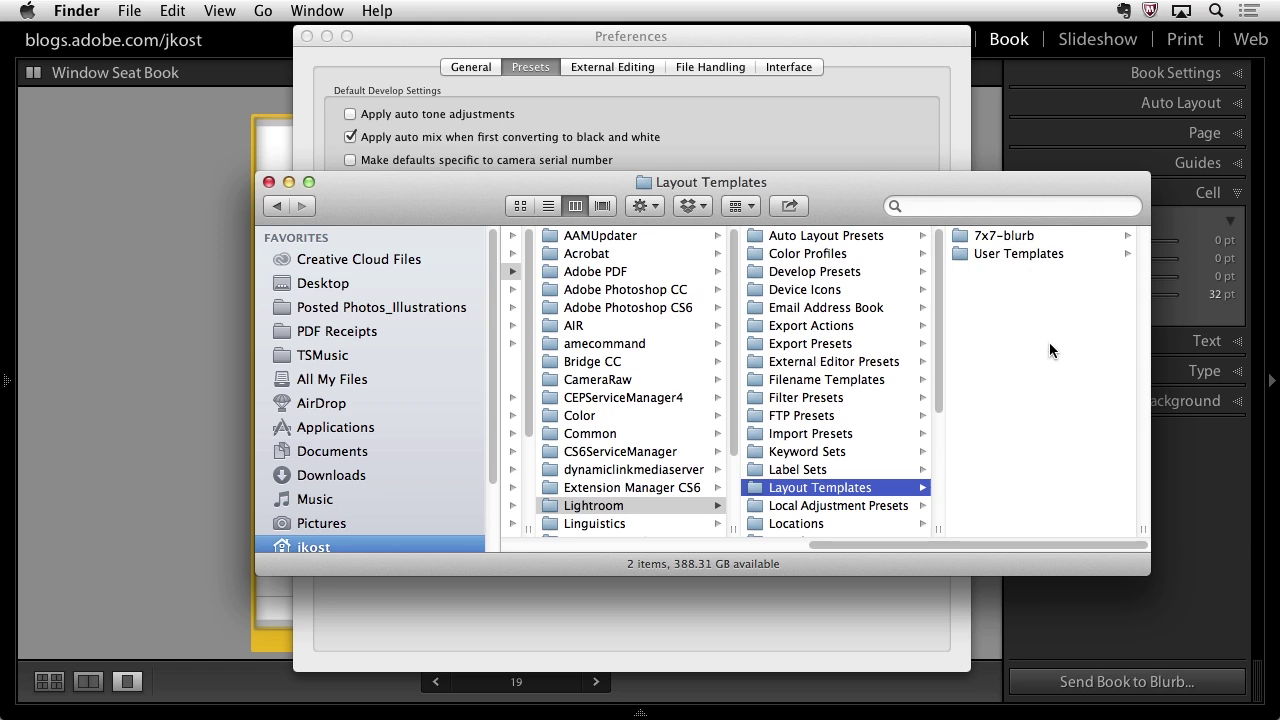
{"action": "left_click", "coordinate": [1000, 240]}
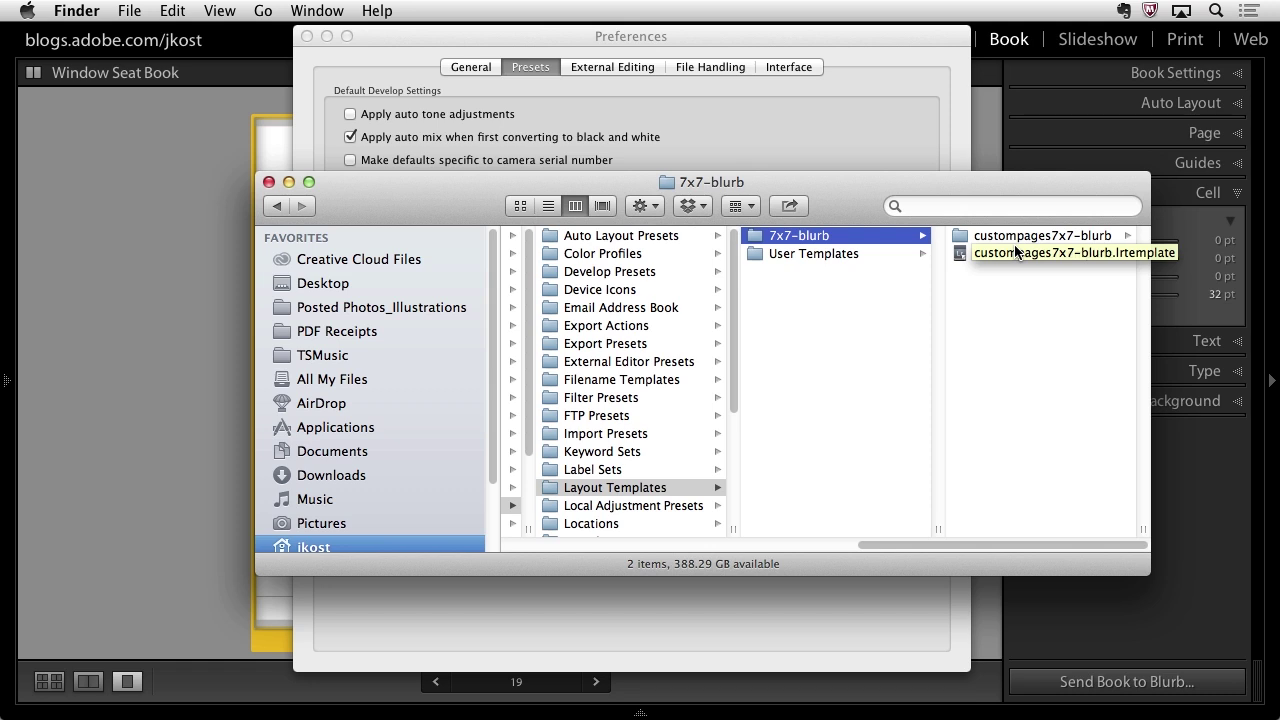
{"action": "left_click", "coordinate": [1035, 82]}
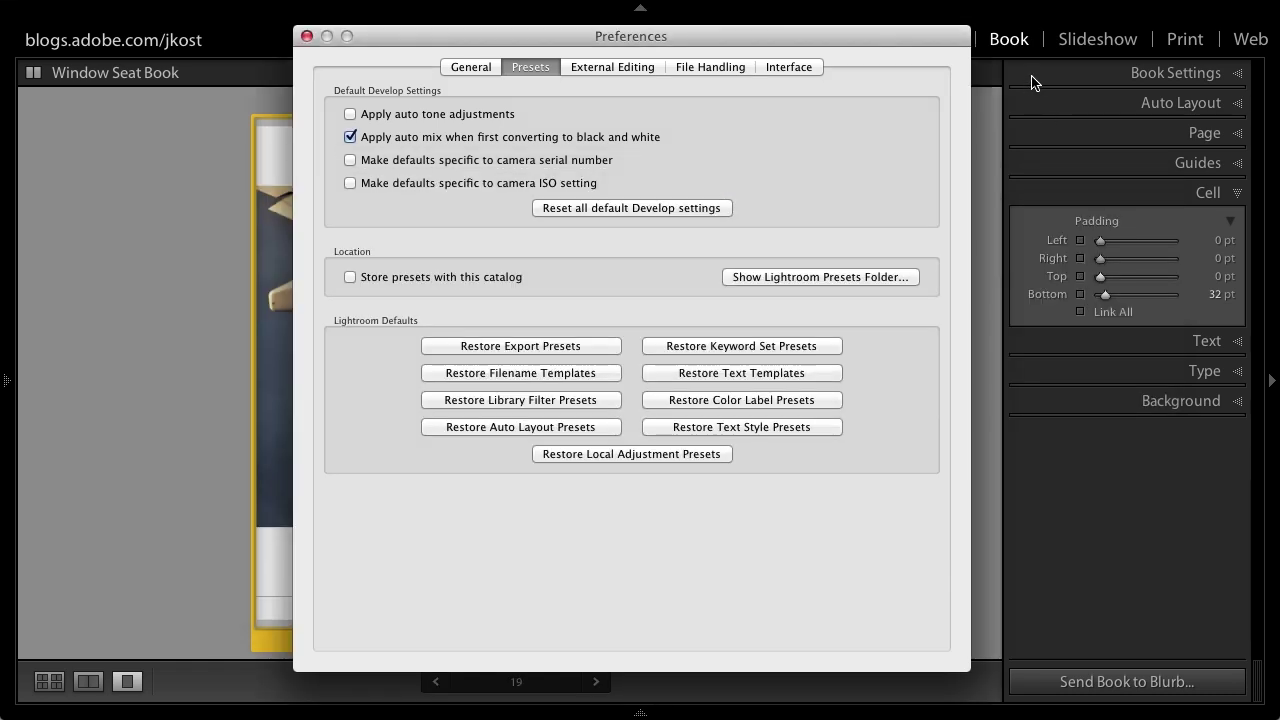
Close Preferences, expand Book Settings and the Page panel, and bring up page 19's 1 Photo layouts
{"action": "left_click", "coordinate": [307, 36]}
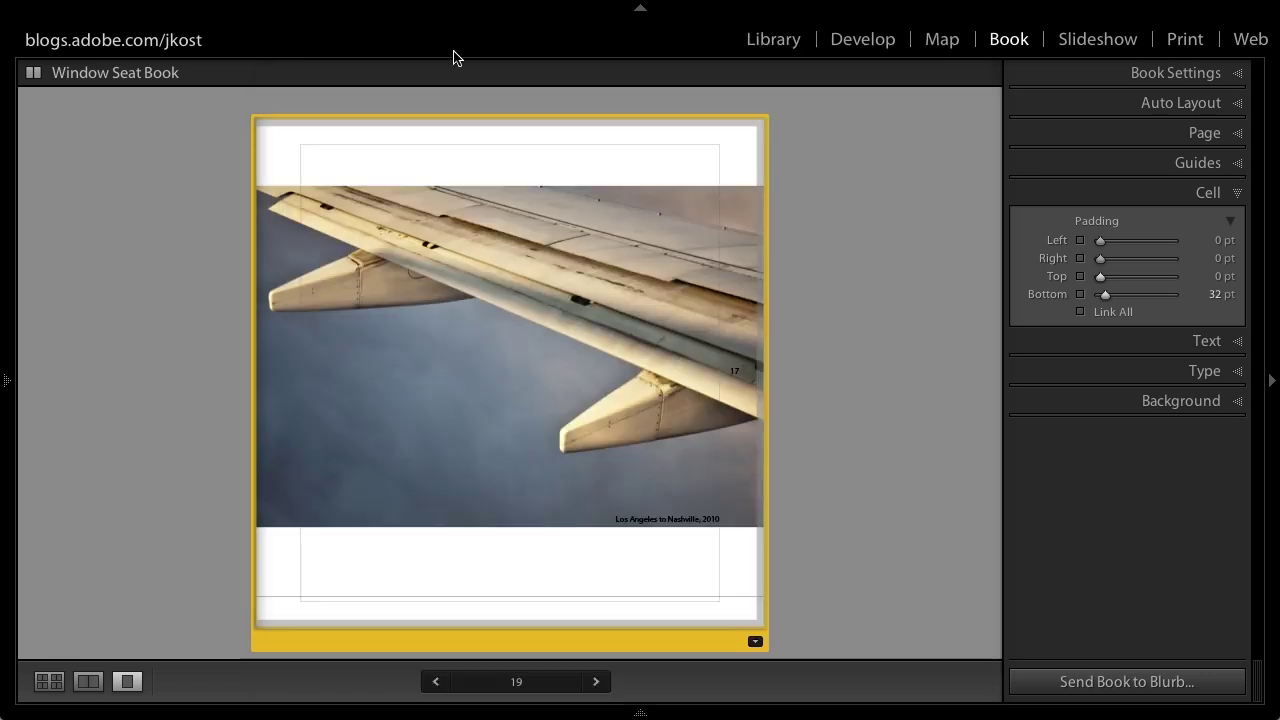
{"action": "left_click", "coordinate": [1072, 70]}
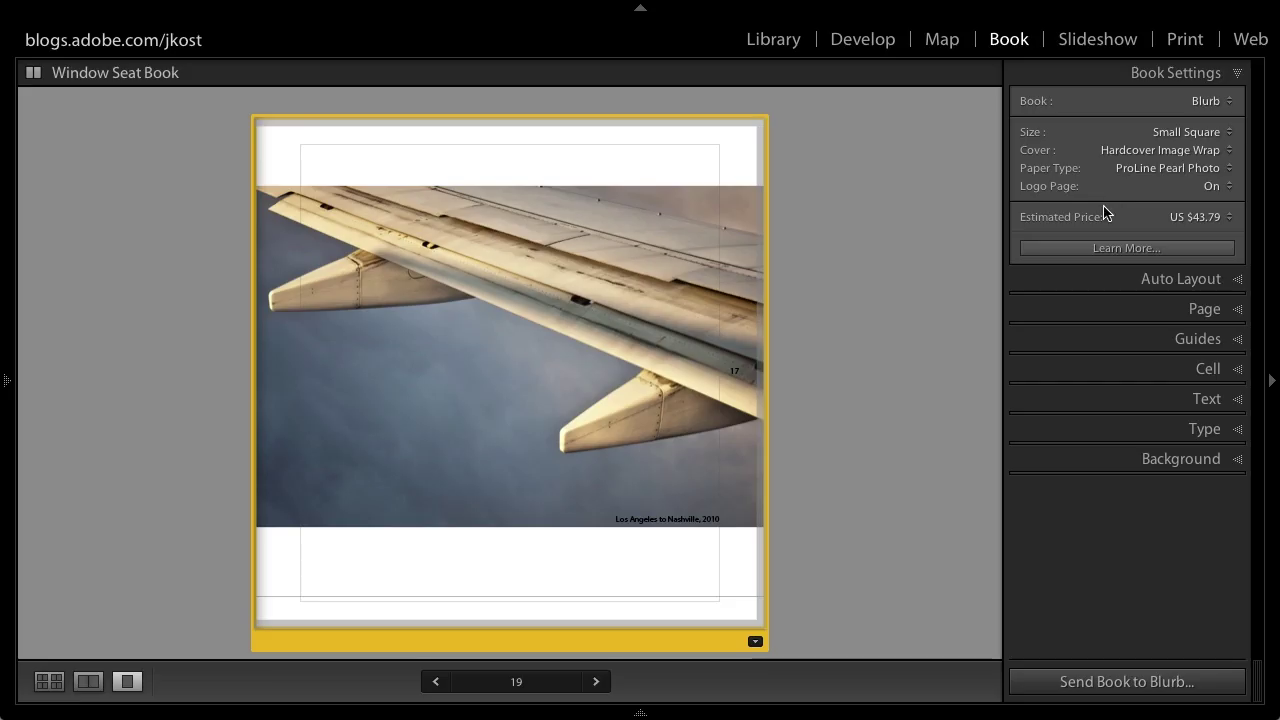
{"action": "left_click", "coordinate": [1143, 307]}
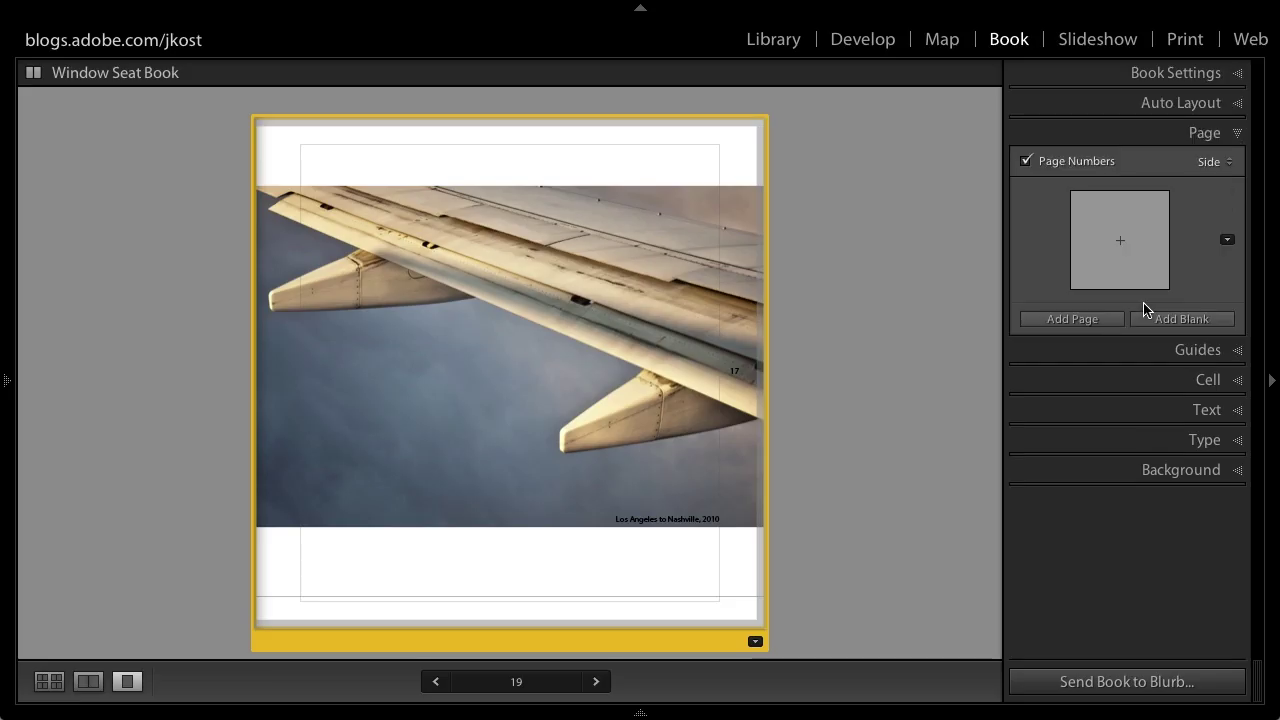
{"action": "left_click", "coordinate": [1228, 242]}
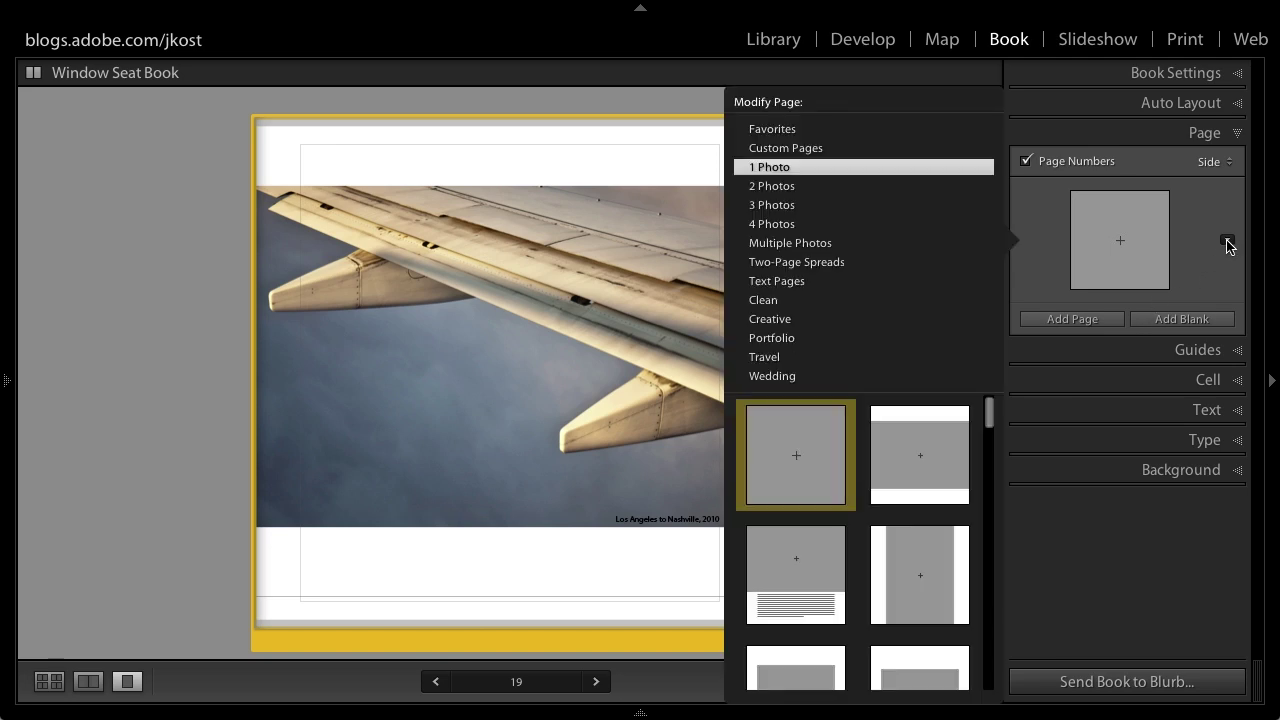
Remove the stacked two-photo layout from Custom Pages, then reopen the page layout picker
{"action": "left_click", "coordinate": [806, 151]}
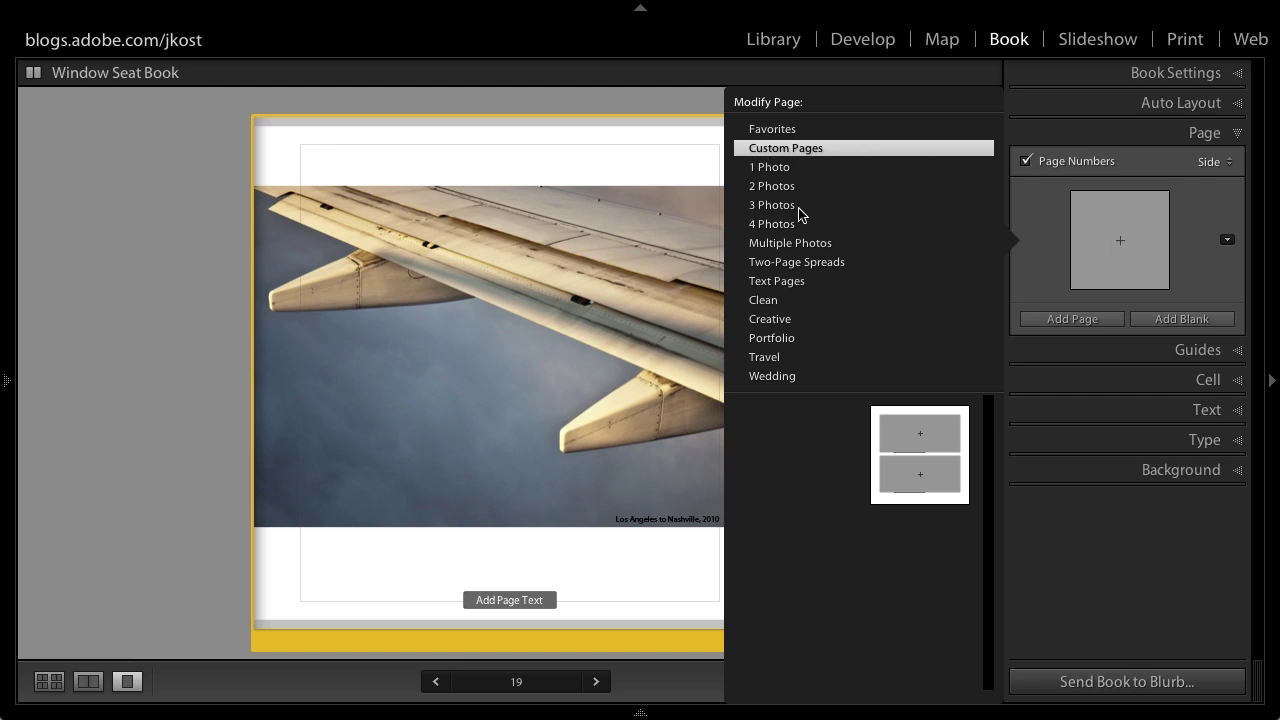
{"action": "right_click", "coordinate": [898, 449]}
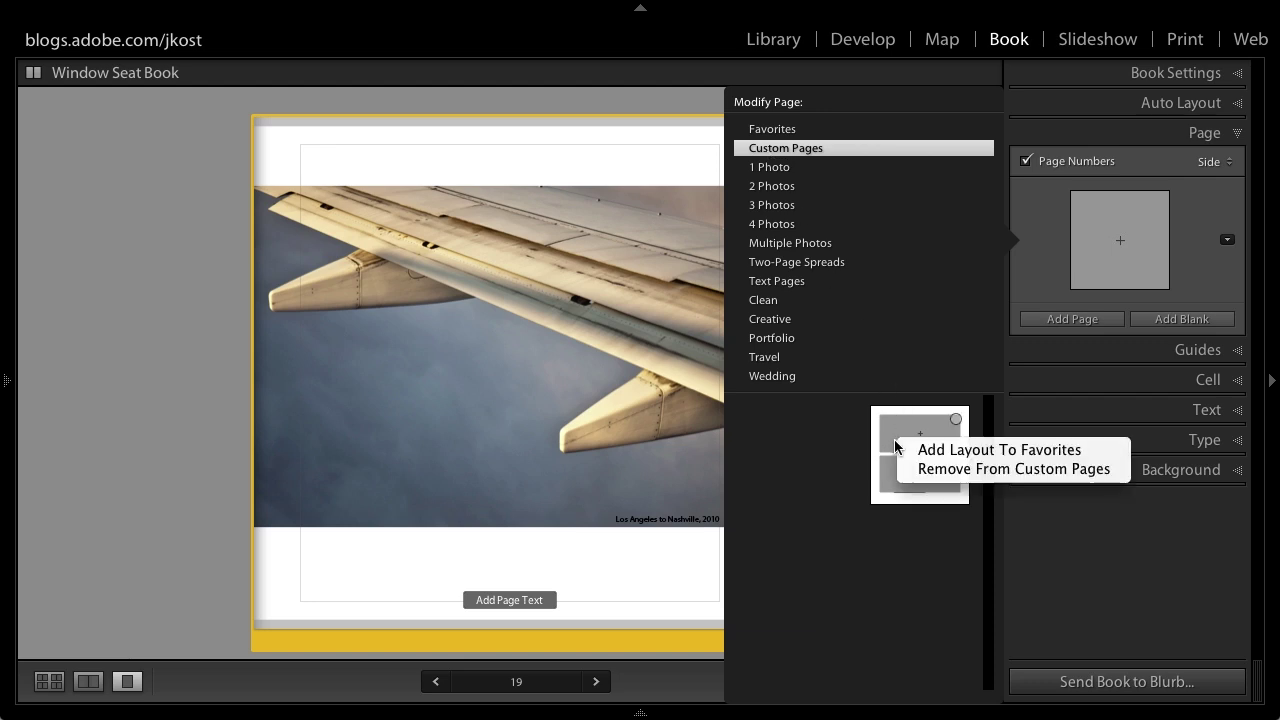
{"action": "left_click", "coordinate": [922, 469]}
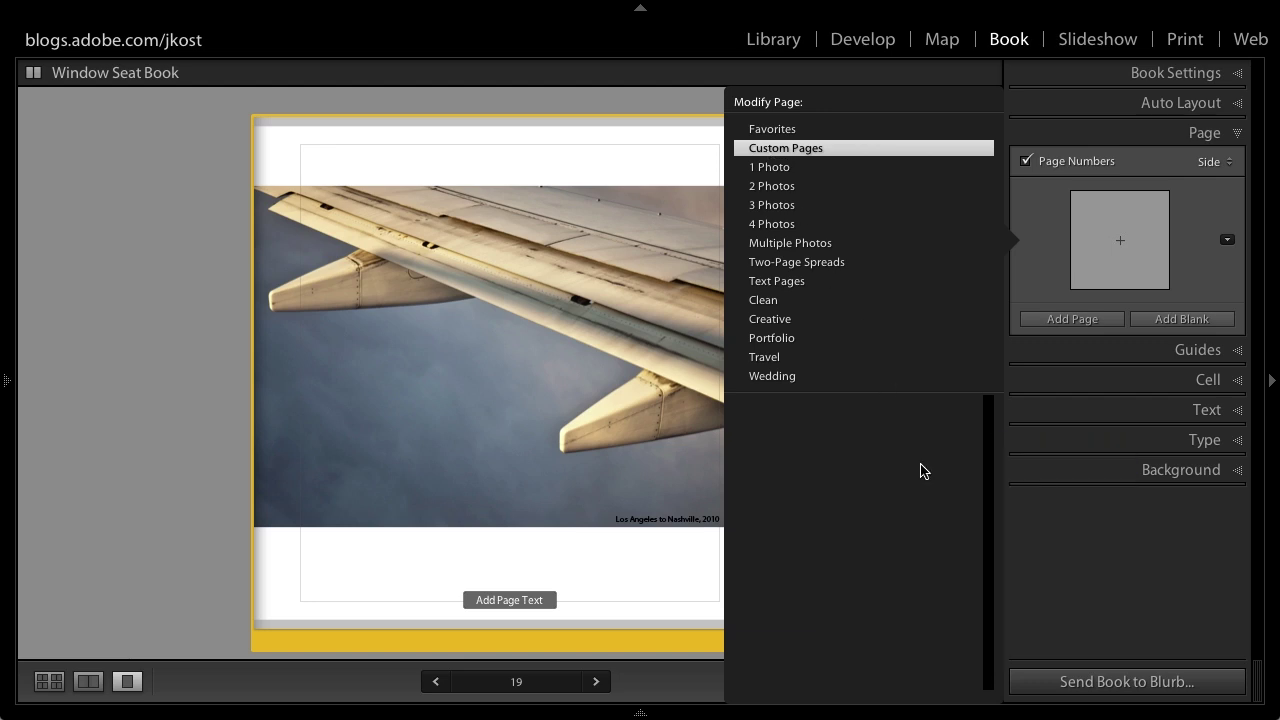
{"action": "left_click", "coordinate": [1227, 240]}
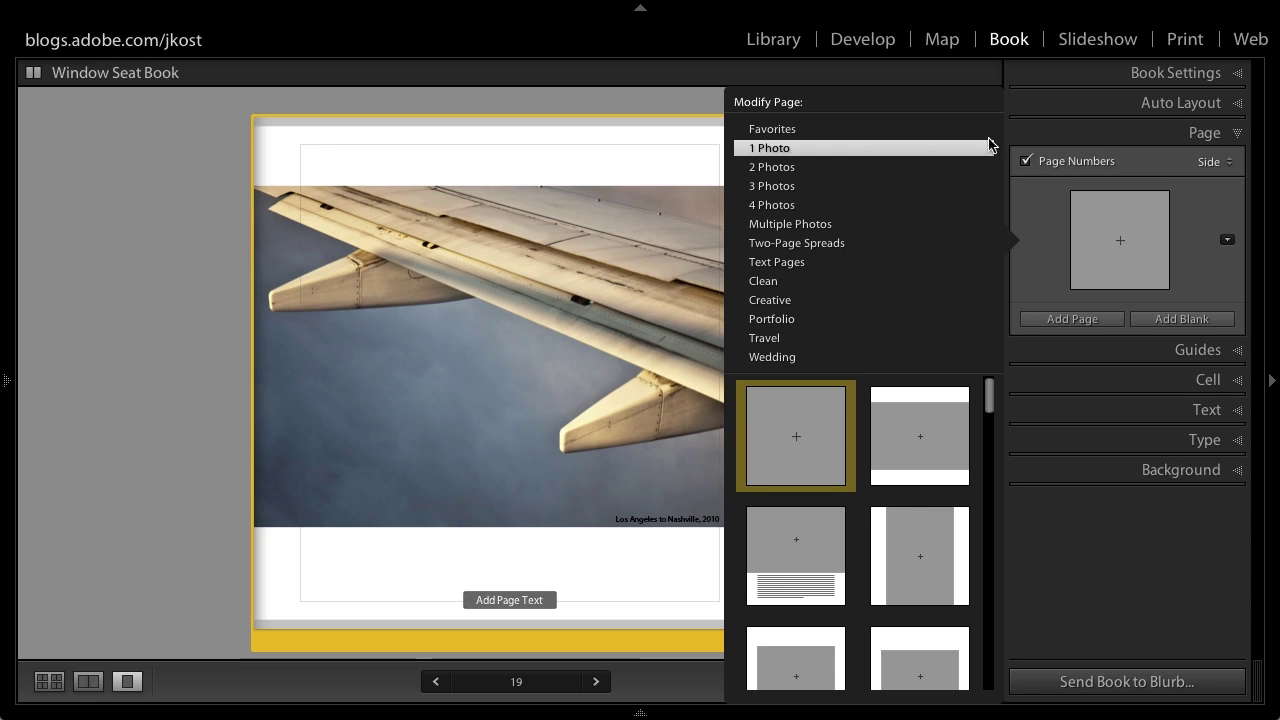
Mark the tall one-photo layout with white side margins as a favourite and check it under Favorites
{"action": "mouse_move", "coordinate": [845, 432]}
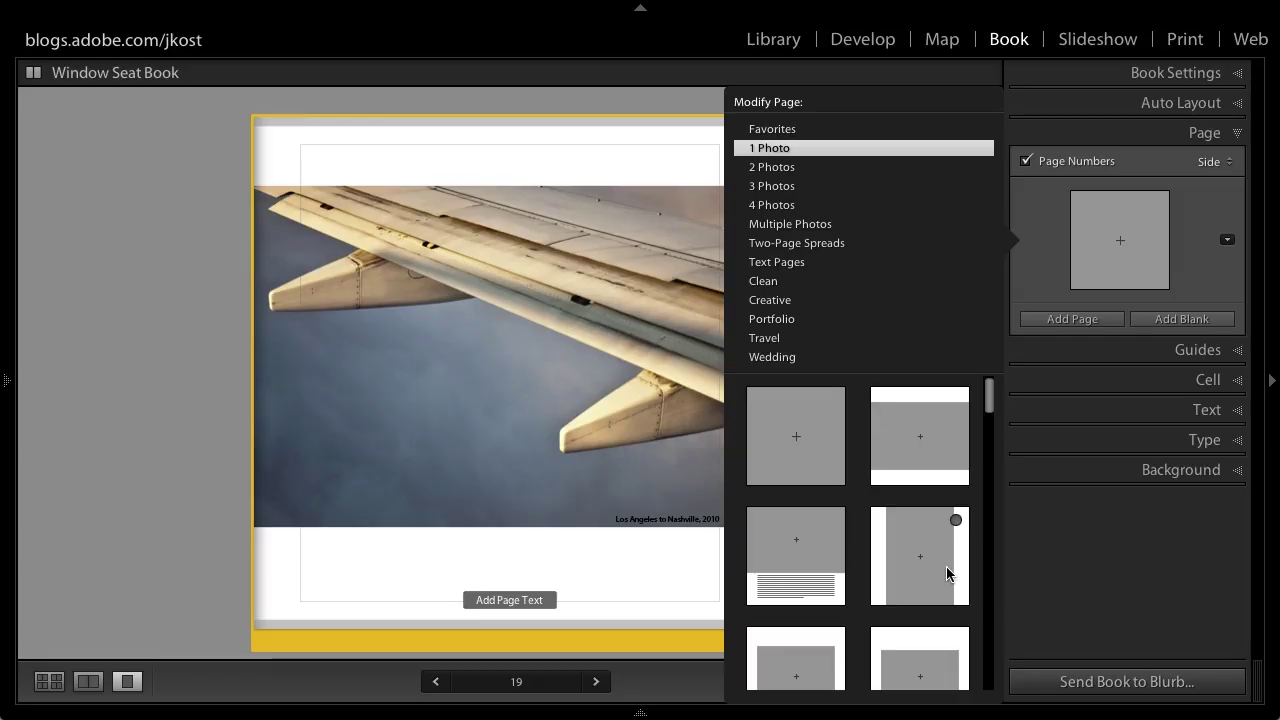
{"action": "left_click", "coordinate": [814, 130]}
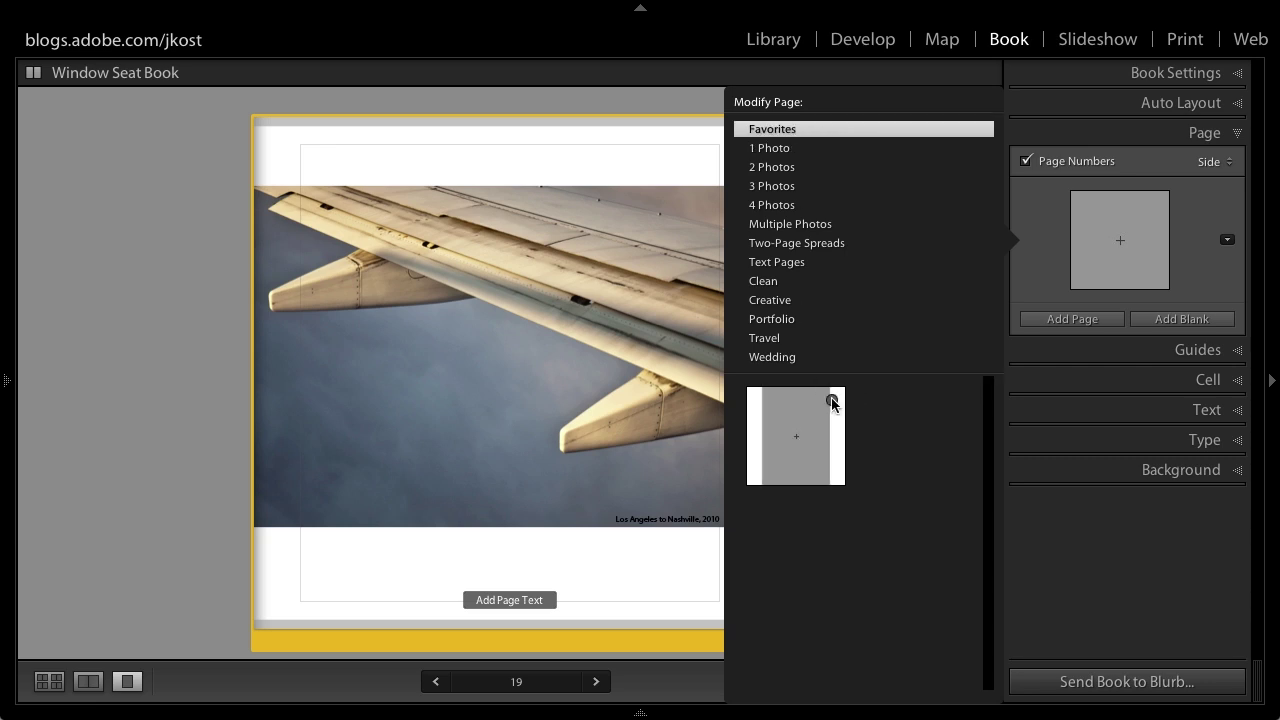
{"action": "left_click", "coordinate": [779, 151]}
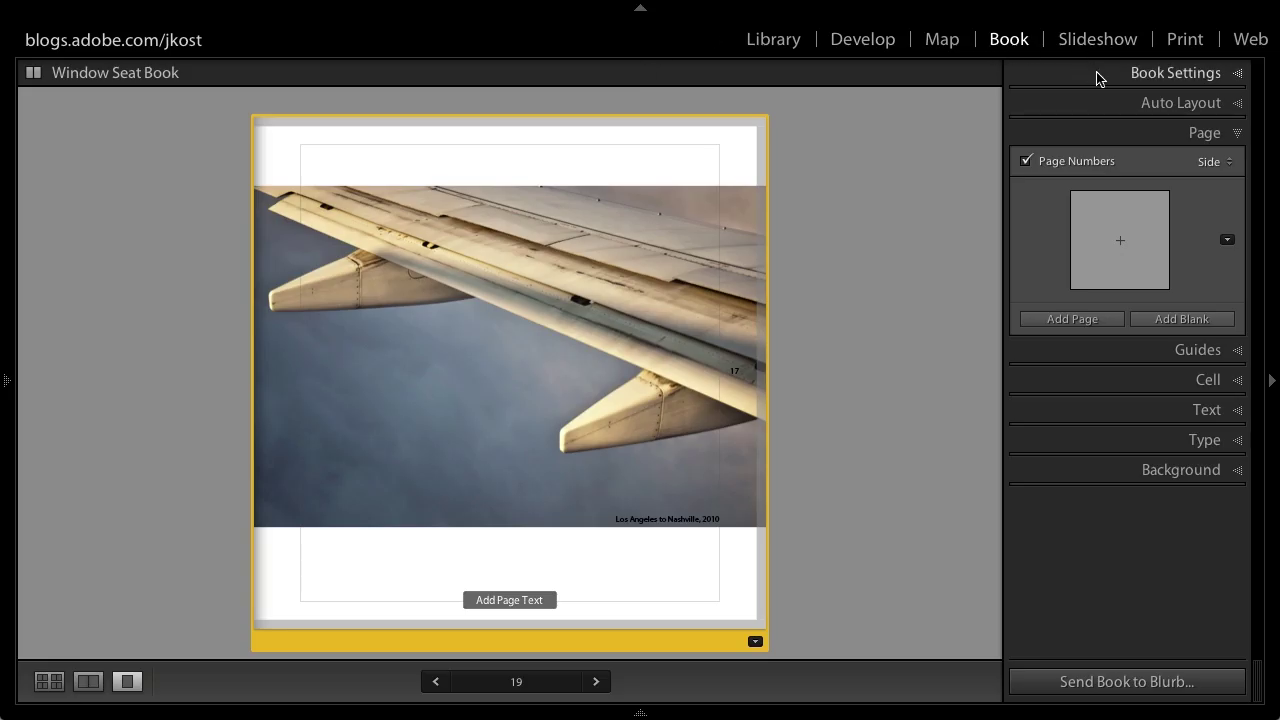
Expand Book Settings and review the Paper Type options, keeping ProLine Pearl Photo
{"action": "left_click", "coordinate": [1098, 77]}
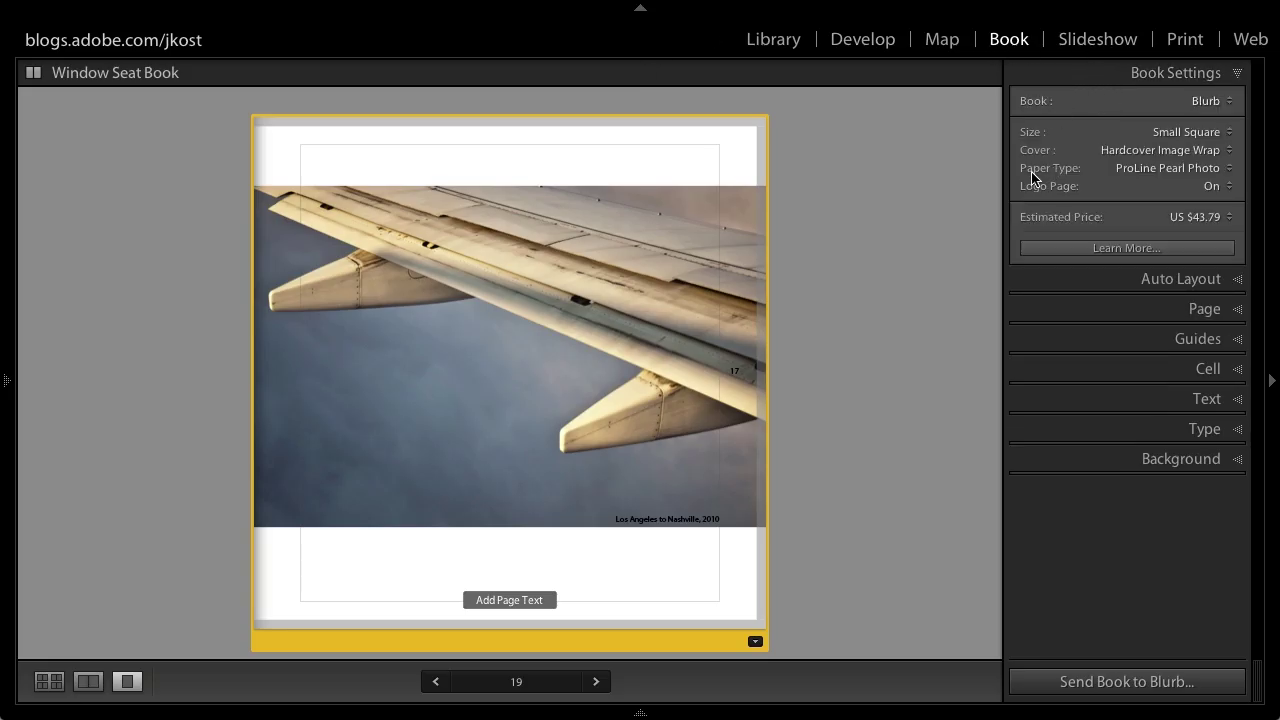
{"action": "left_click", "coordinate": [1145, 168]}
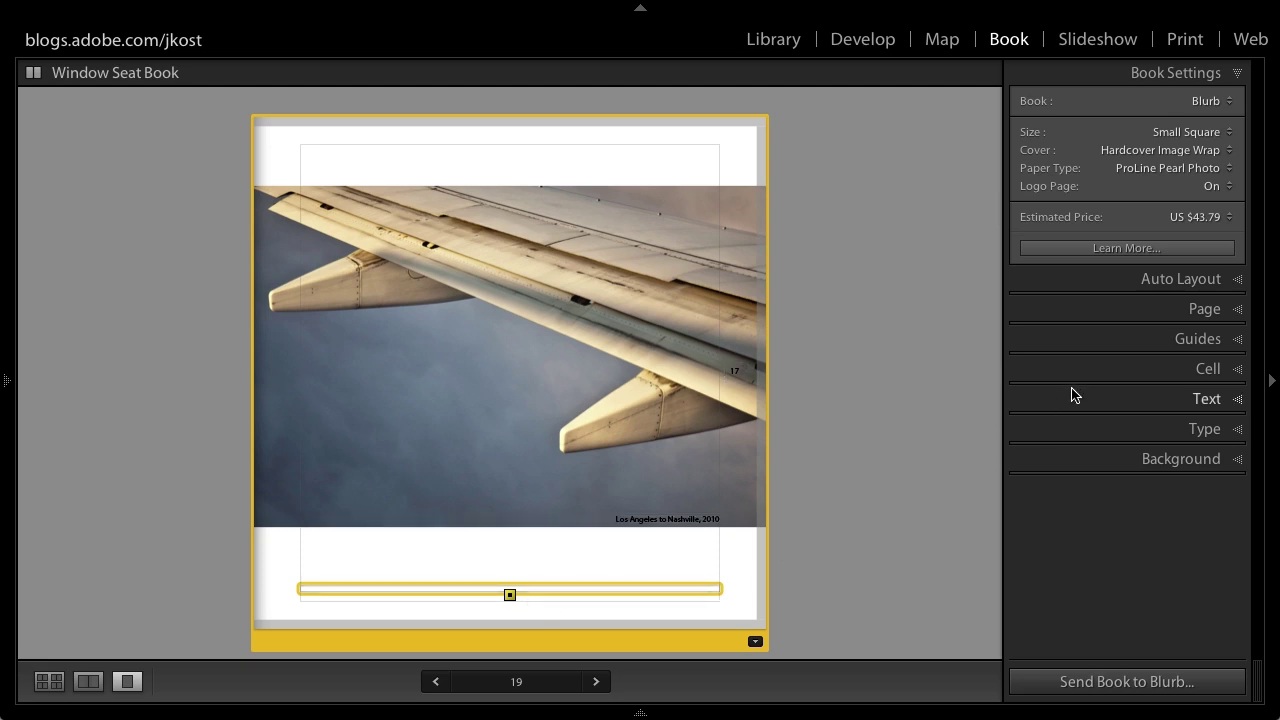
Expand the Text panel to see page 19's page text settings
{"action": "left_click", "coordinate": [1095, 400]}
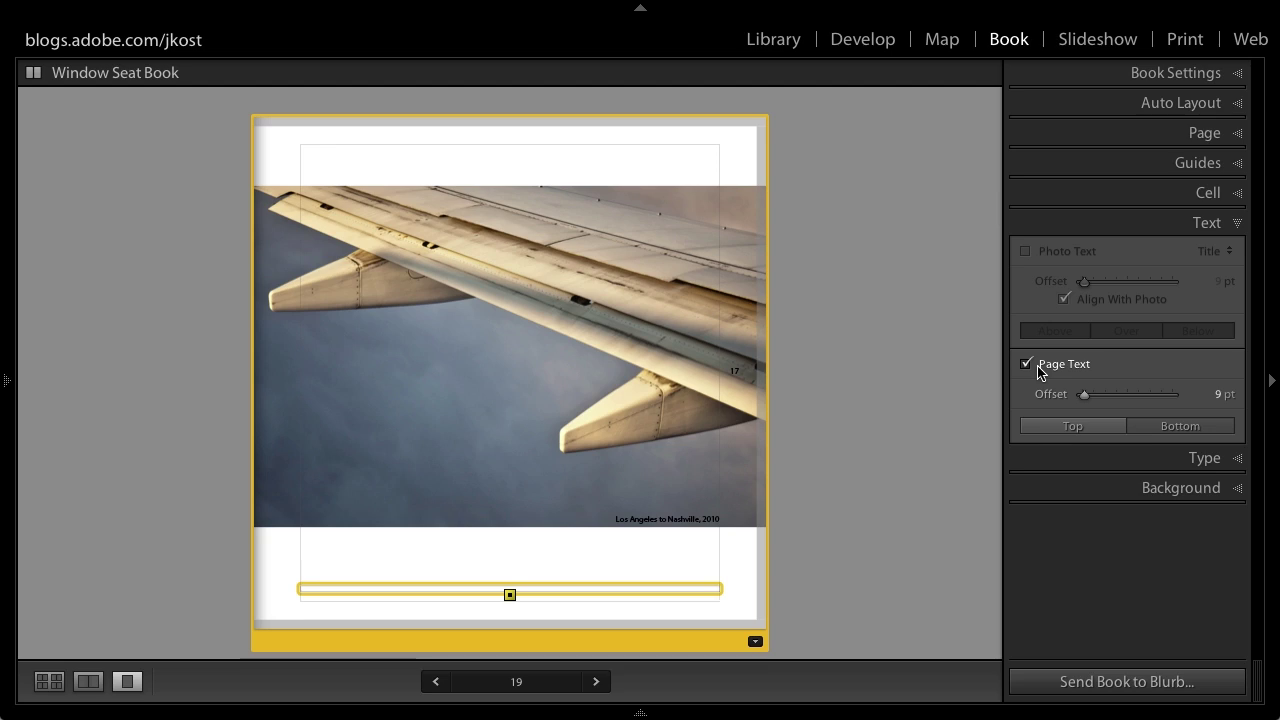
Select the wing photo's caption and open the Photo Text dropdown, currently set to Title
{"action": "left_click", "coordinate": [699, 521]}
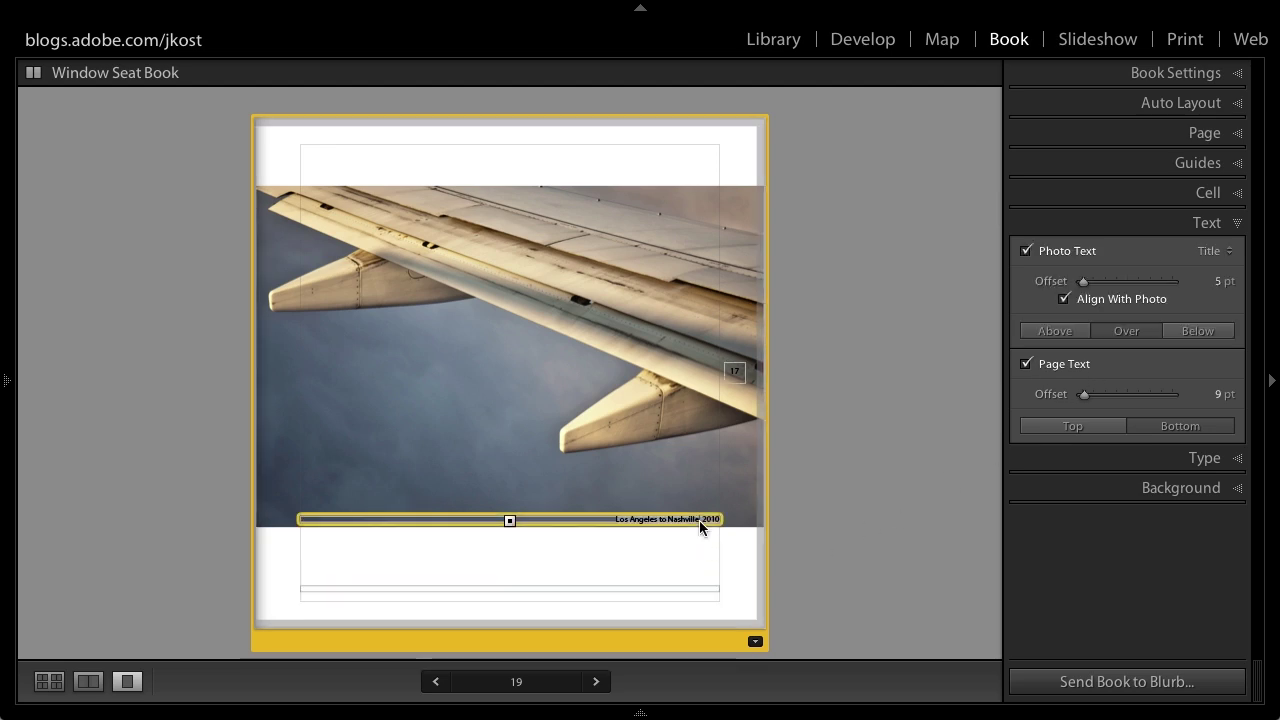
{"action": "left_click", "coordinate": [1228, 251]}
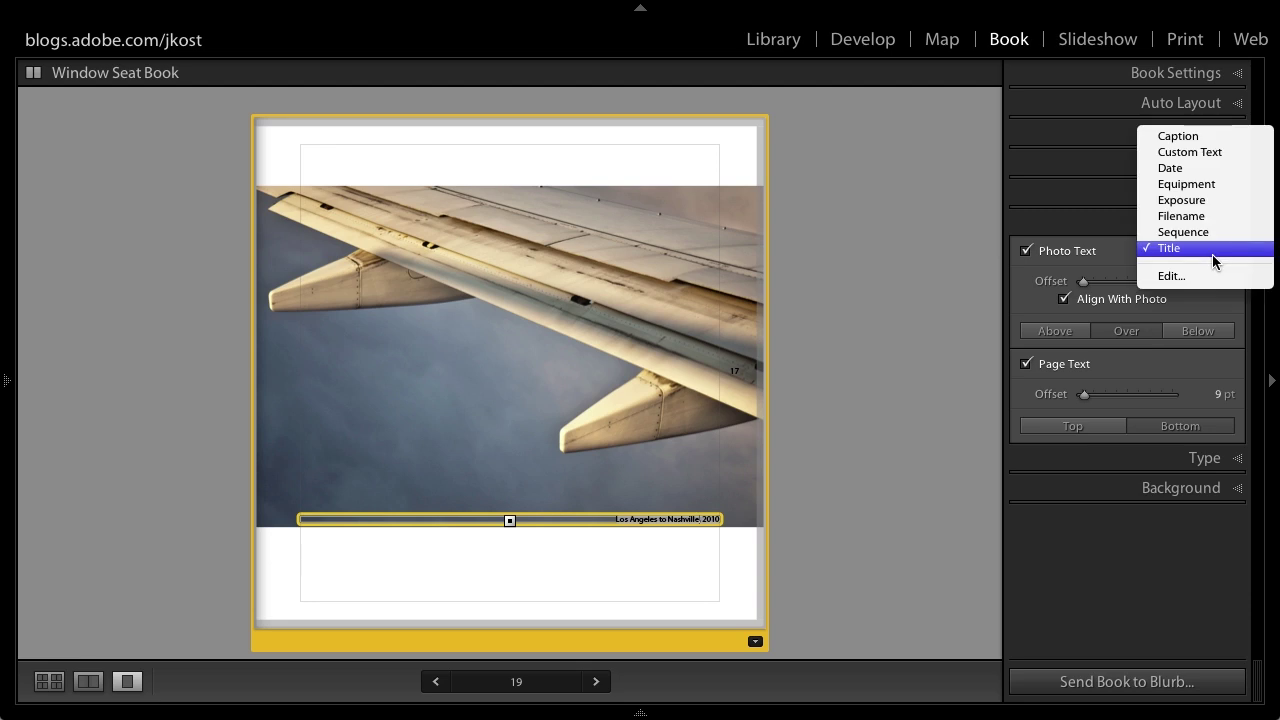